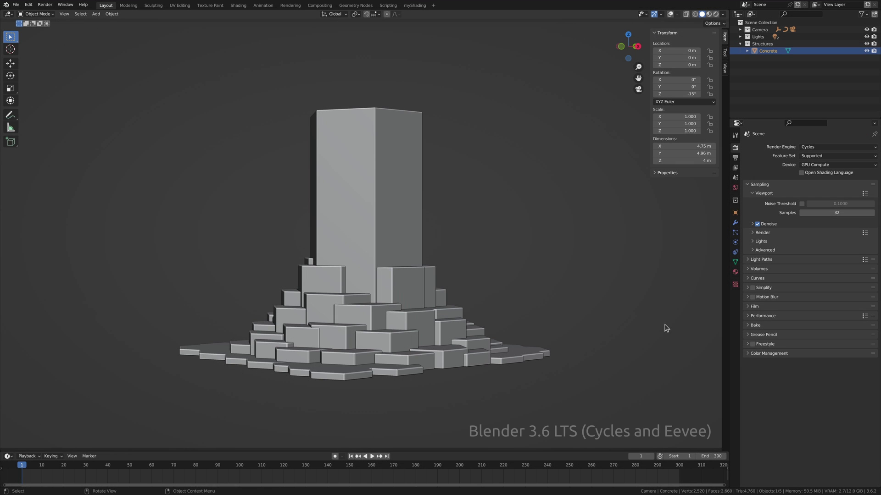
# - Create a new material named Concrete for the concrete structure
pyautogui.click(735, 272)
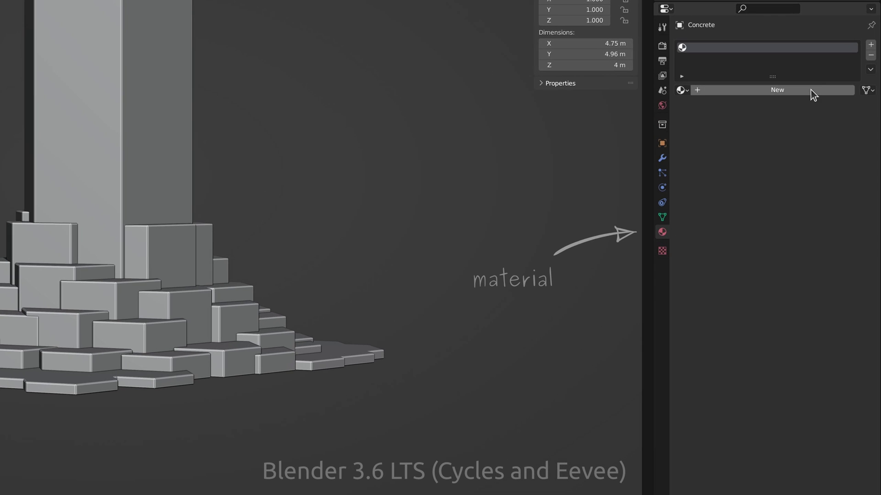
pyautogui.doubleClick(835, 177)
pyautogui.write('Concrete')
pyautogui.press('Return')
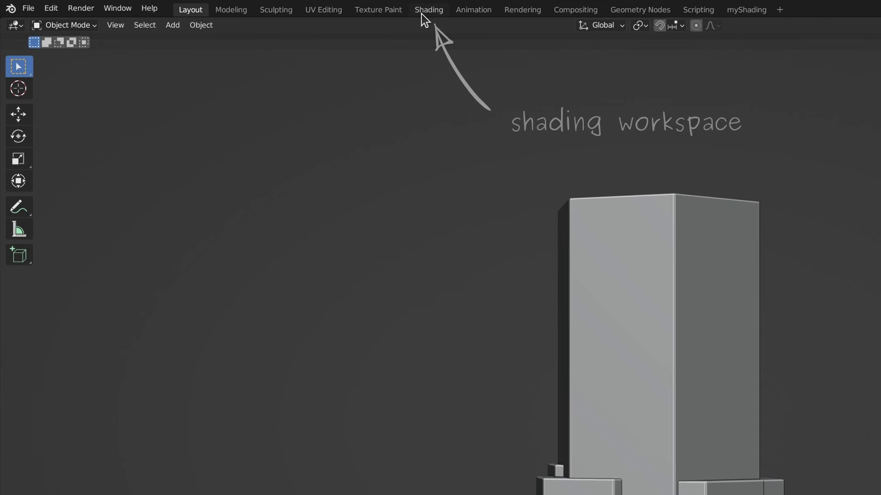
# - Replace the material's Principled BSDF shader with a Diffuse BSDF node placed beside the Material Output
pyautogui.click(246, 10)
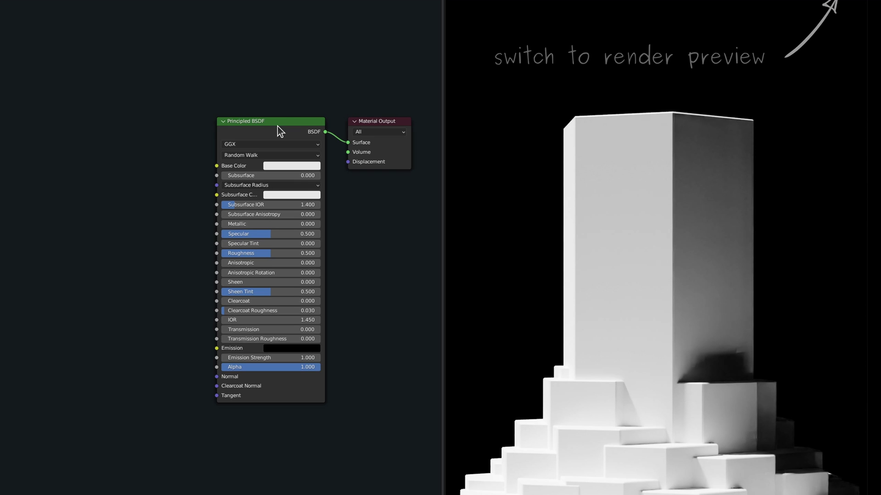
pyautogui.press('x')
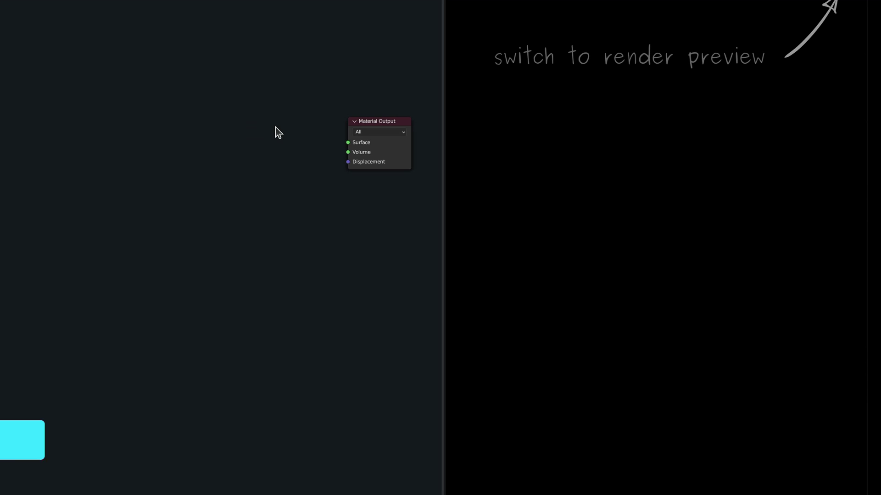
pyautogui.hotkey('shift', 'a')
pyautogui.write('diffuse')
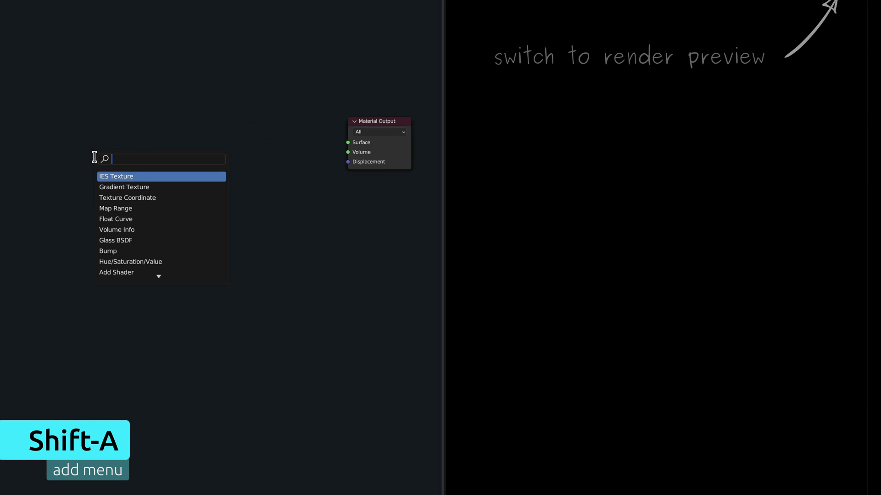
pyautogui.press('Return')
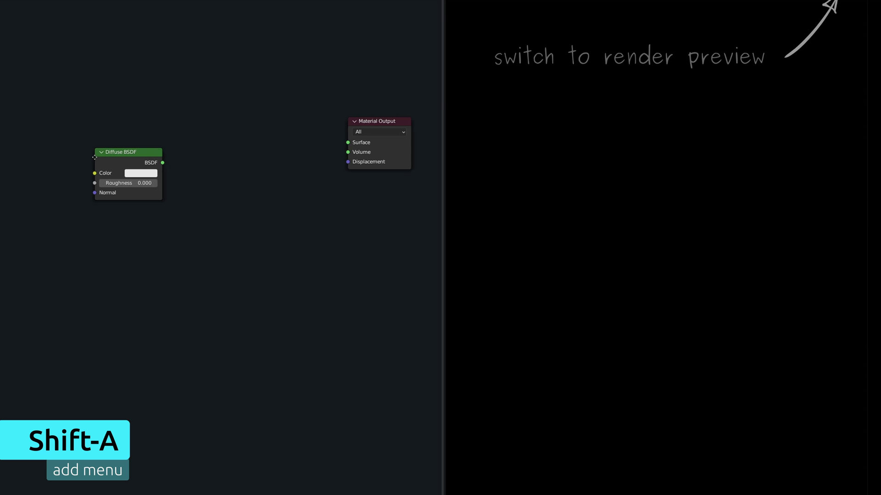
pyautogui.click(265, 133)
# - Feed the Diffuse BSDF into the material's Surface, with a color value of 0.300 and a roughness of 1.000
pyautogui.moveTo(329, 133); pyautogui.dragTo(306, 122)
pyautogui.click(306, 143)
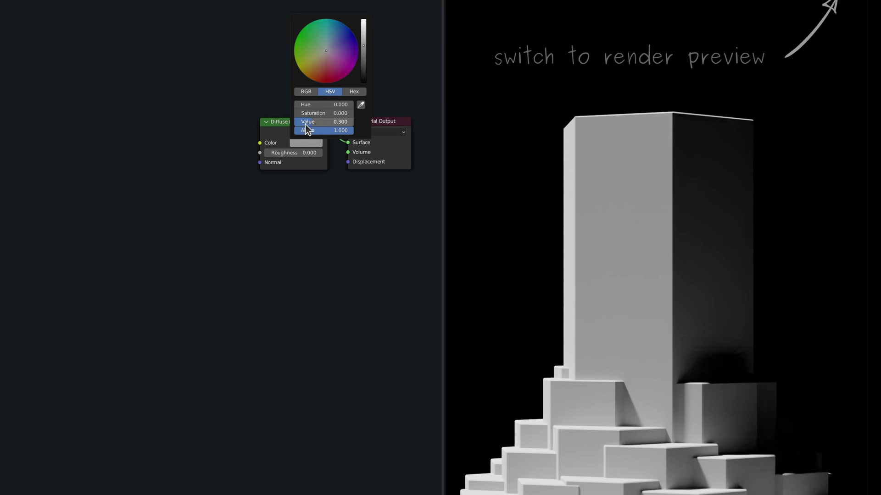
pyautogui.moveTo(296, 152); pyautogui.dragTo(322, 153)
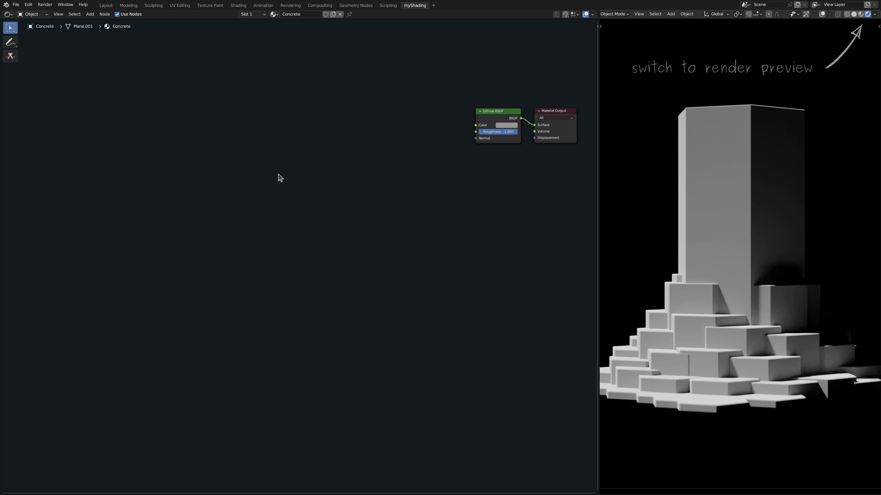
# - Add Texture Coordinate, Musgrave Texture, Map Range and Bump nodes to the Concrete material
pyautogui.hotkey('shift', 'a')
pyautogui.write('musgrave')
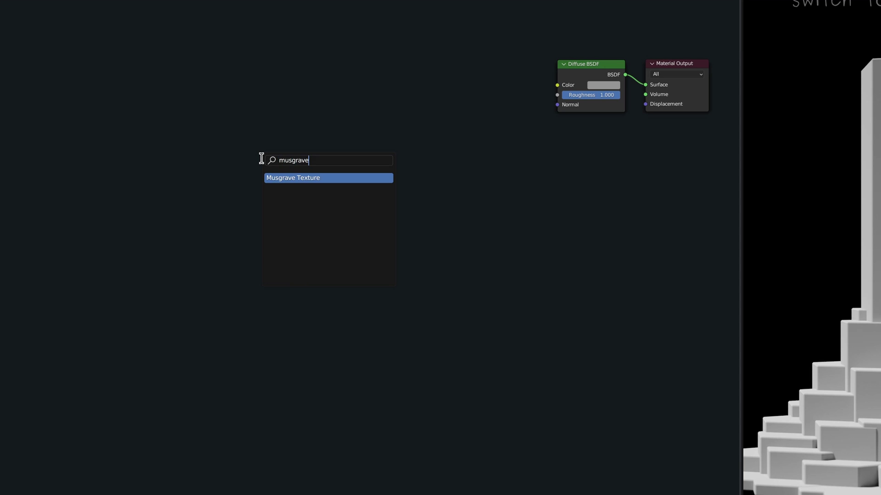
pyautogui.press('Return')
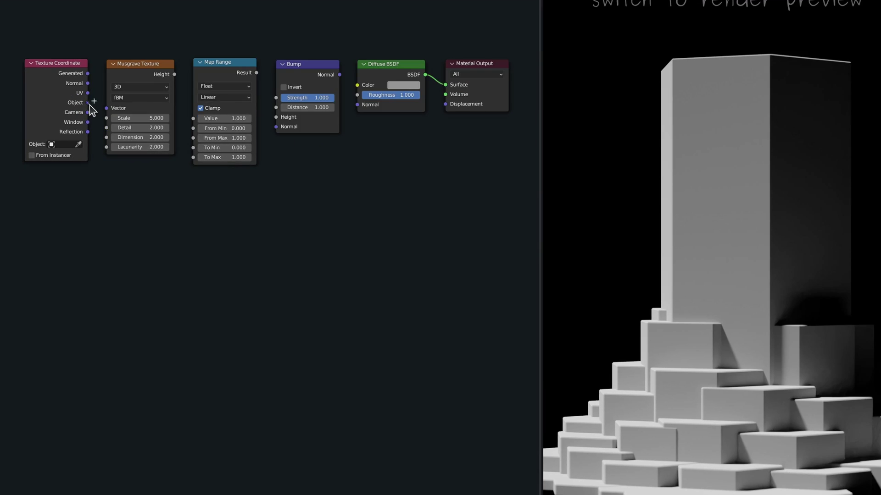
# - Chain the Object coordinates through Musgrave Texture, Map Range and Bump Height into the Diffuse BSDF's Normal
pyautogui.moveTo(87, 102); pyautogui.dragTo(106, 107)
pyautogui.moveTo(174, 74); pyautogui.dragTo(193, 118)
pyautogui.moveTo(256, 73); pyautogui.dragTo(276, 117)
pyautogui.moveTo(339, 74); pyautogui.dragTo(357, 104)
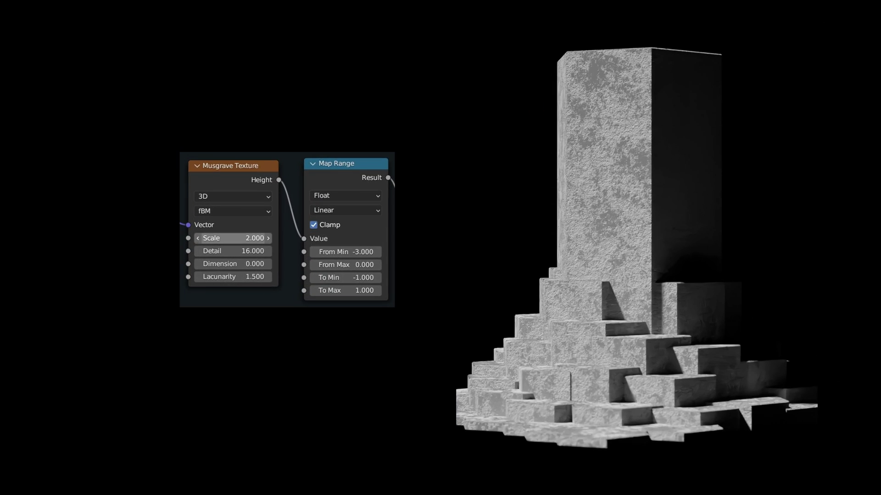
# - Try varying the Musgrave Texture's Scale and the Map Range's From Min and From Max values
pyautogui.moveTo(332, 148); pyautogui.dragTo(328, 147)
pyautogui.moveTo(233, 238); pyautogui.dragTo(253, 238)
pyautogui.moveTo(328, 252); pyautogui.dragTo(371, 252)
pyautogui.moveTo(345, 264); pyautogui.dragTo(361, 265)
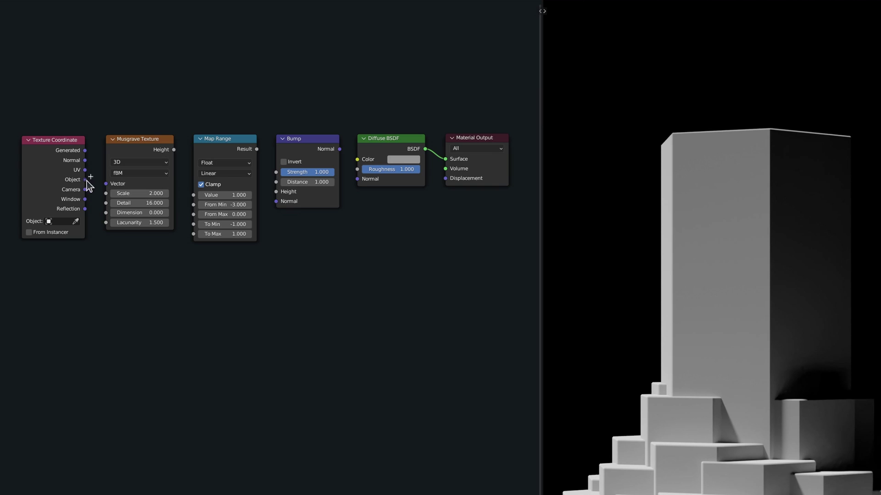
# - Link Texture Coordinate, Musgrave Texture and Map Range in the chemical damage material, using Scale 0.5, From Min 0 and From Max 3
pyautogui.write('0.5')
pyautogui.press('Return')
pyautogui.moveTo(174, 150); pyautogui.dragTo(193, 195)
pyautogui.click(224, 204)
pyautogui.write('0.')
pyautogui.press('Tab')
pyautogui.write('3')
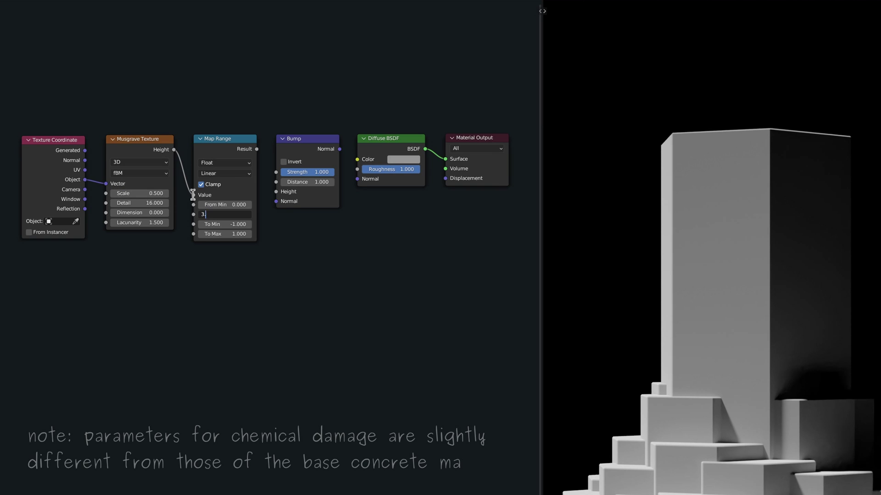
pyautogui.press('Return')
# - Route the Map Range result through Bump Height into the Diffuse BSDF's Normal, and brighten the diffuse color to white
pyautogui.moveTo(257, 155); pyautogui.dragTo(276, 191)
pyautogui.moveTo(340, 149); pyautogui.dragTo(357, 179)
pyautogui.click(400, 159)
pyautogui.moveTo(415, 138); pyautogui.dragTo(451, 138)
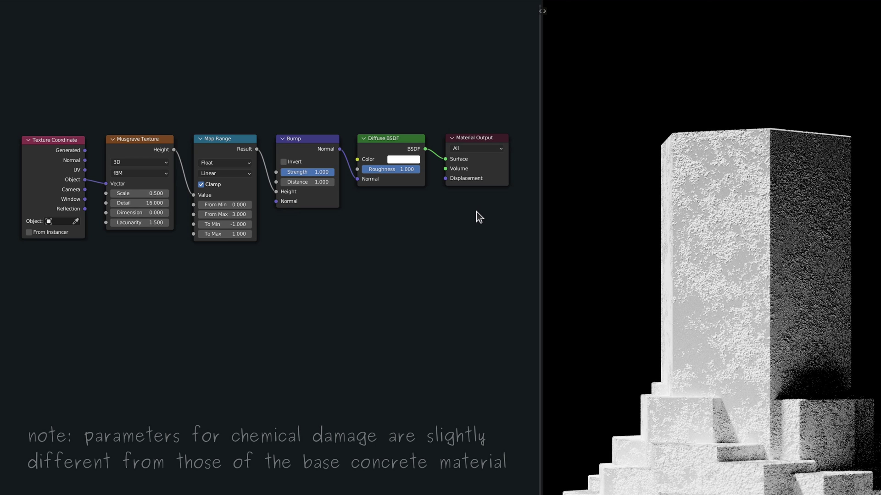
# - Shift the texture, Map Range, Bump and Diffuse BSDF nodes away from the Material Output to free space in front of it
pyautogui.moveTo(53, 143); pyautogui.dragTo(0, 143)
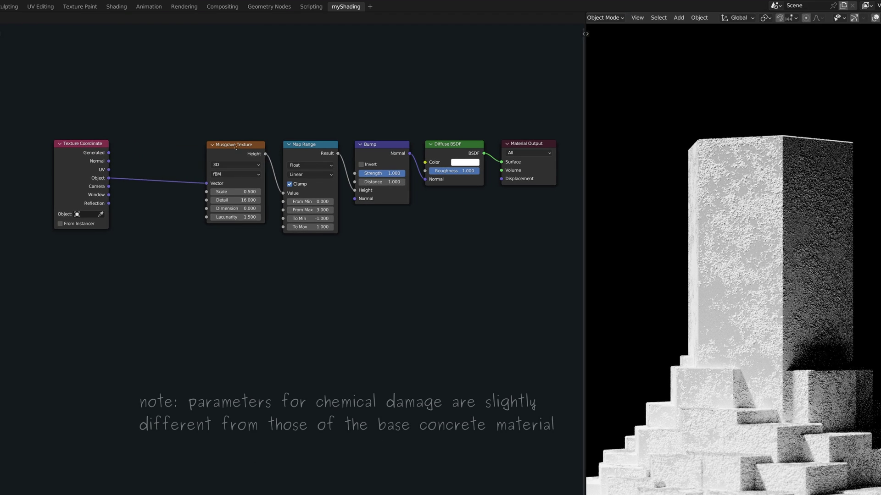
pyautogui.moveTo(138, 142); pyautogui.dragTo(40, 142)
pyautogui.moveTo(219, 142); pyautogui.dragTo(118, 142)
pyautogui.moveTo(300, 142); pyautogui.dragTo(196, 142)
pyautogui.moveTo(446, 147); pyautogui.dragTo(355, 148)
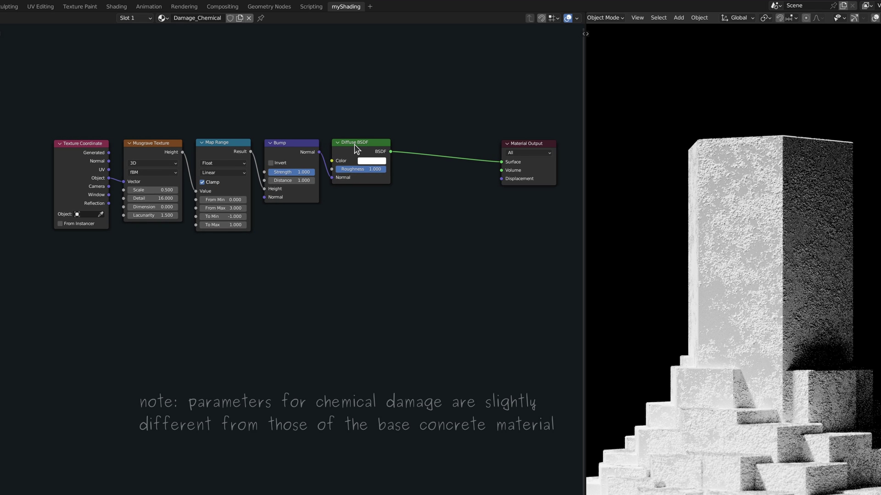
# - Insert a Mix Shader between the Diffuse BSDF and the Material Output, with the Diffuse BSDF in its second Shader input
pyautogui.hotkey('shift', 'a')
pyautogui.write('mix shader')
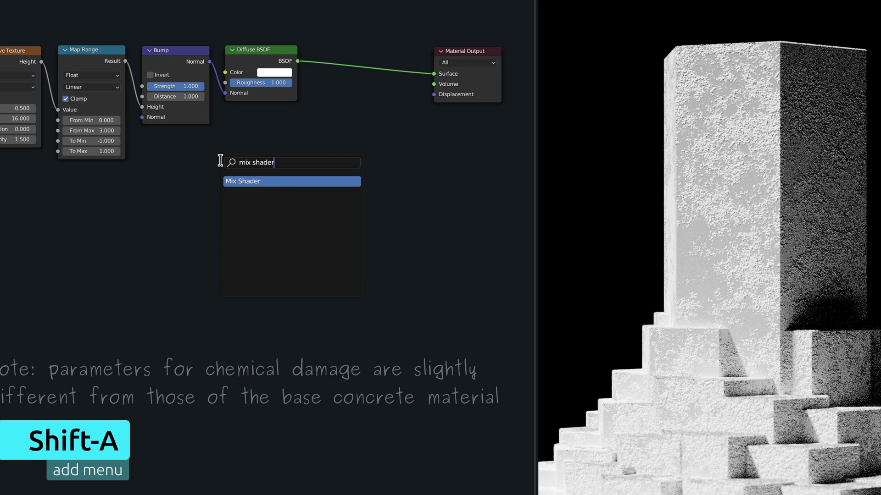
pyautogui.press('Return')
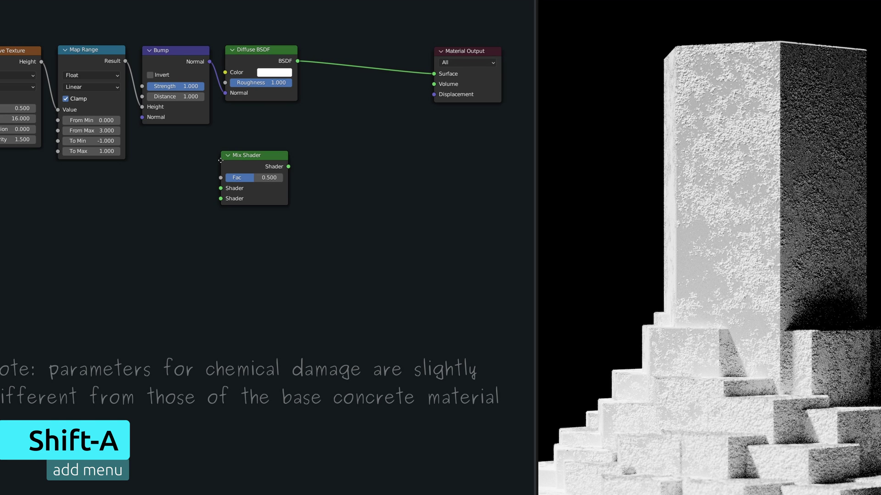
pyautogui.click(329, 57)
pyautogui.moveTo(330, 83); pyautogui.dragTo(330, 93)
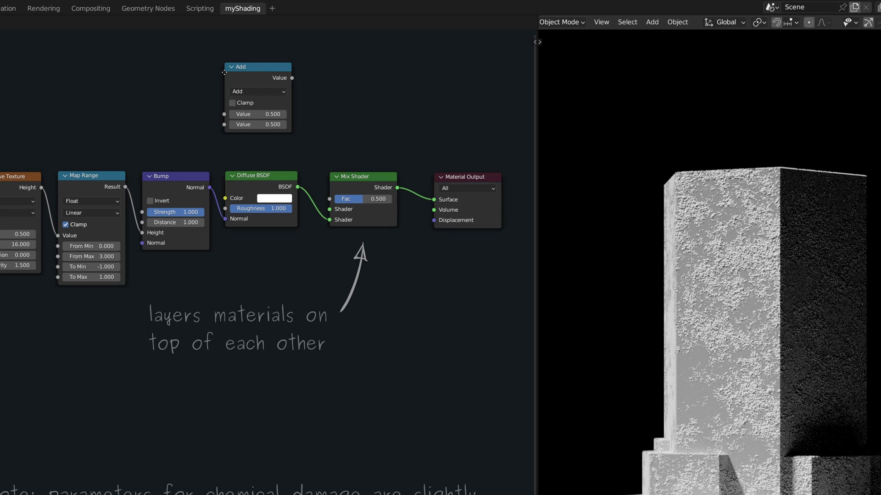
# - Drive the Mix Shader's Fac with a Greater Than math node fed by the Map Range result, and adjust its Threshold
pyautogui.click(225, 97)
pyautogui.click(275, 116)
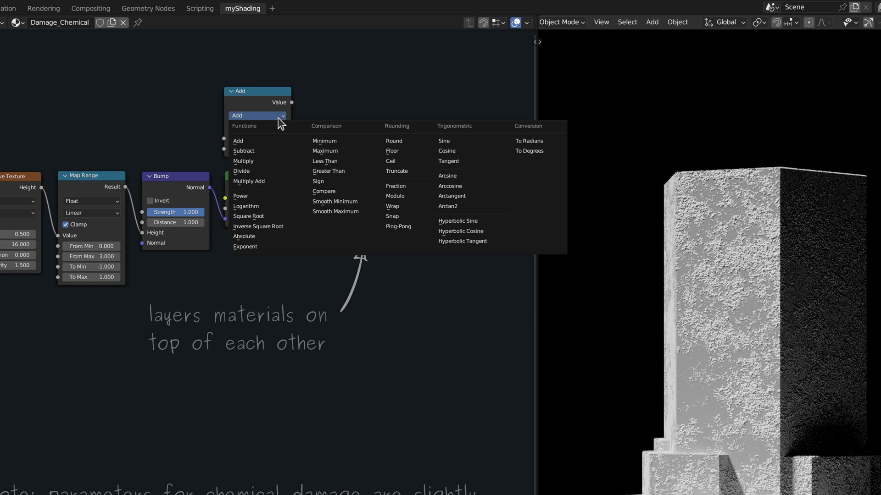
pyautogui.click(363, 171)
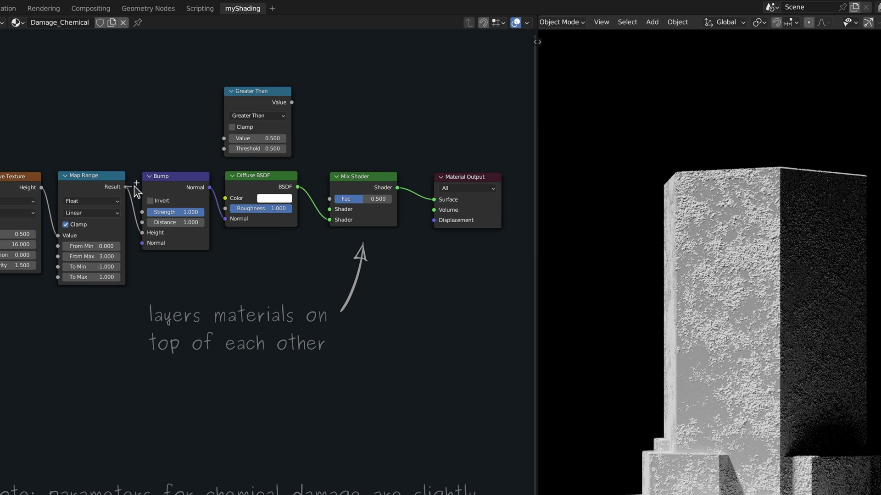
pyautogui.moveTo(126, 186); pyautogui.dragTo(224, 138)
pyautogui.moveTo(291, 102); pyautogui.dragTo(330, 199)
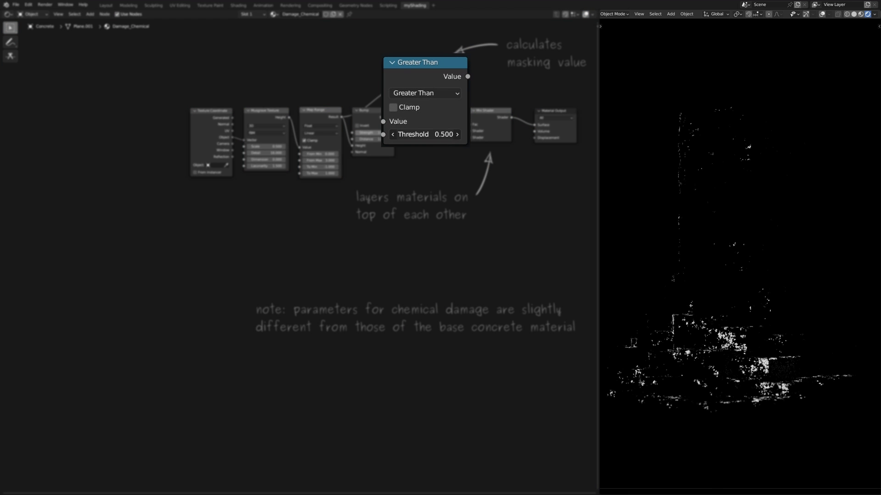
pyautogui.moveTo(425, 134)
pyautogui.mouseDown()
pyautogui.moveTo(389, 134)
pyautogui.moveTo(428, 136)
pyautogui.mouseUp()
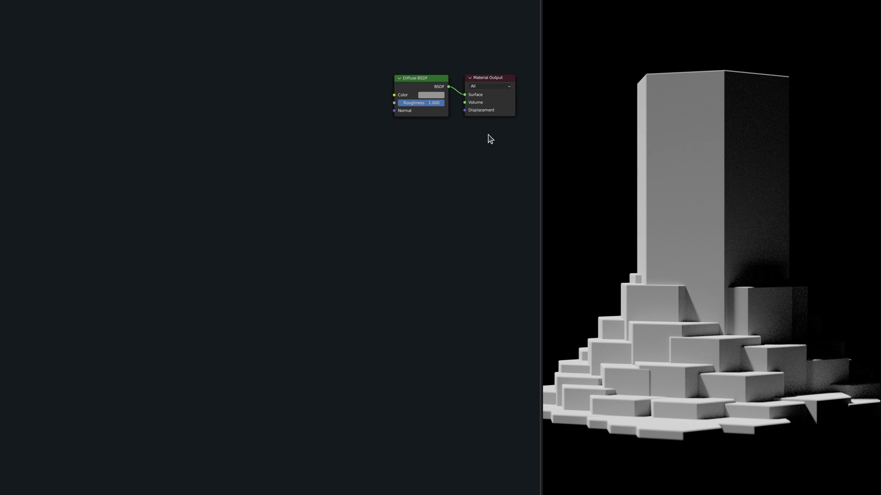
# - Add Texture Coordinate, Voronoi Texture, Map Range and Bump nodes to the Damage_Cracks material
pyautogui.hotkey('shift', 'a')
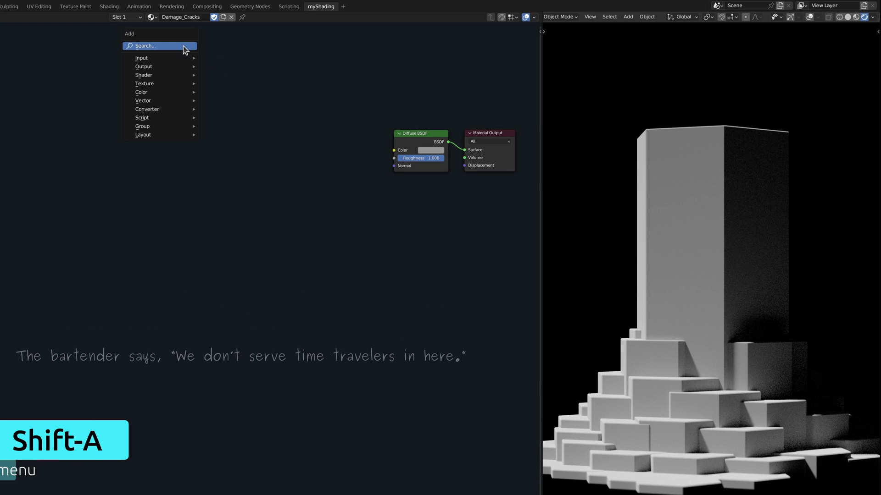
pyautogui.write('voronoi')
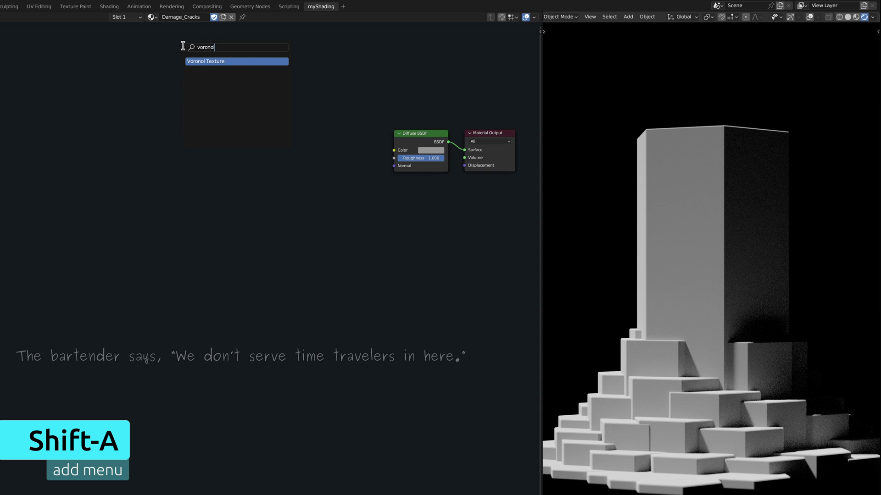
pyautogui.press('Return')
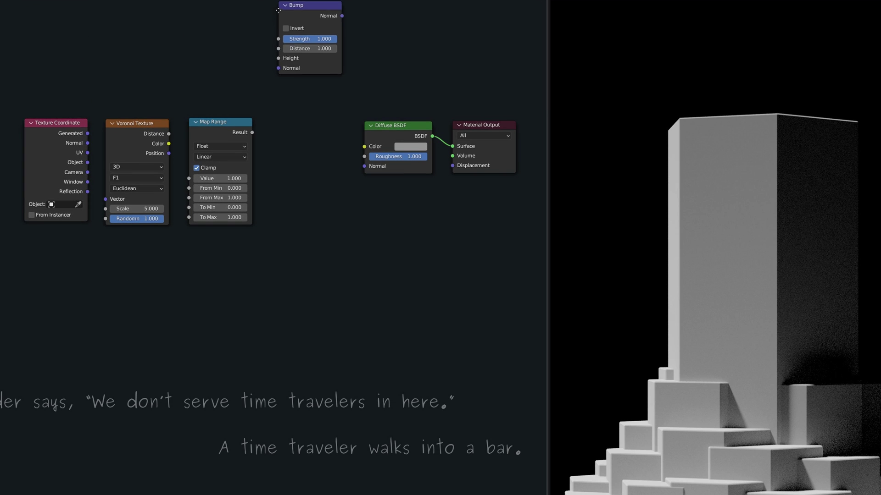
pyautogui.click(276, 131)
# - Chain the Object coordinates through Voronoi Distance, Map Range and Bump Height into the Diffuse BSDF's Normal
pyautogui.moveTo(88, 162); pyautogui.dragTo(105, 198)
pyautogui.moveTo(169, 133); pyautogui.dragTo(189, 179)
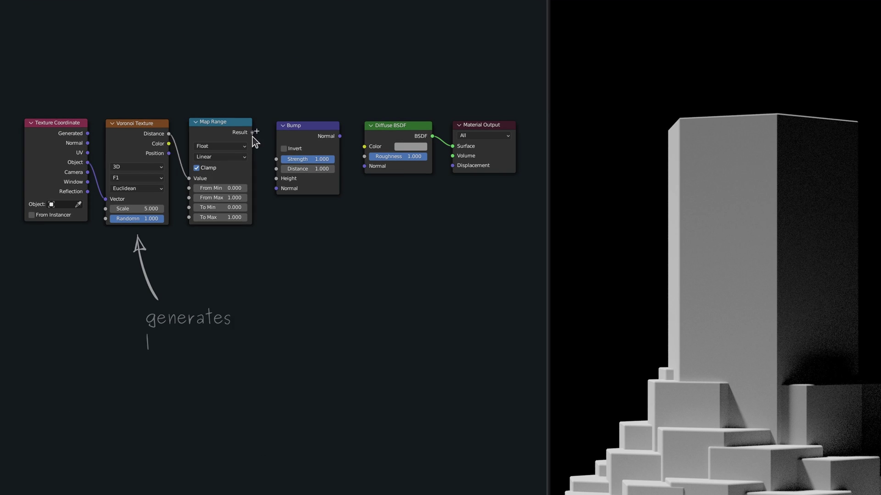
pyautogui.moveTo(252, 132); pyautogui.dragTo(275, 179)
pyautogui.moveTo(339, 137); pyautogui.dragTo(365, 166)
# - Set the Voronoi Texture to 4D and Distance to Edge, with a Scale of 0.20
pyautogui.click(159, 167)
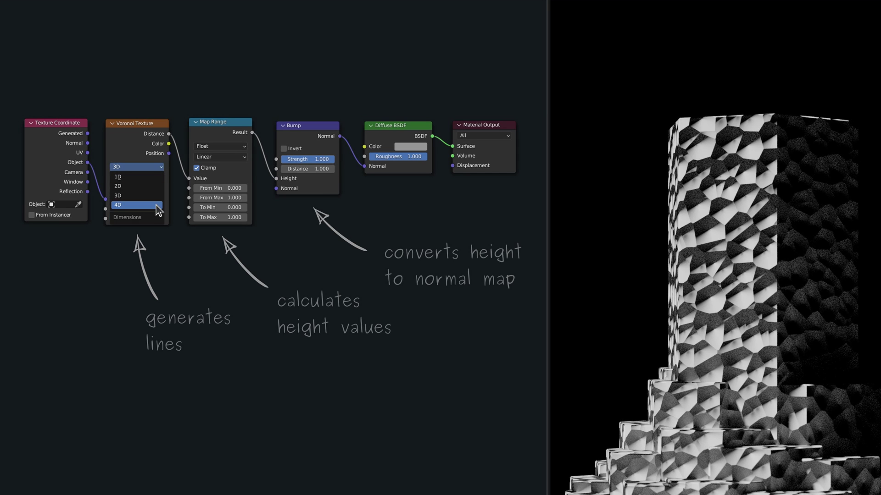
pyautogui.click(156, 205)
pyautogui.click(156, 187)
pyautogui.click(157, 224)
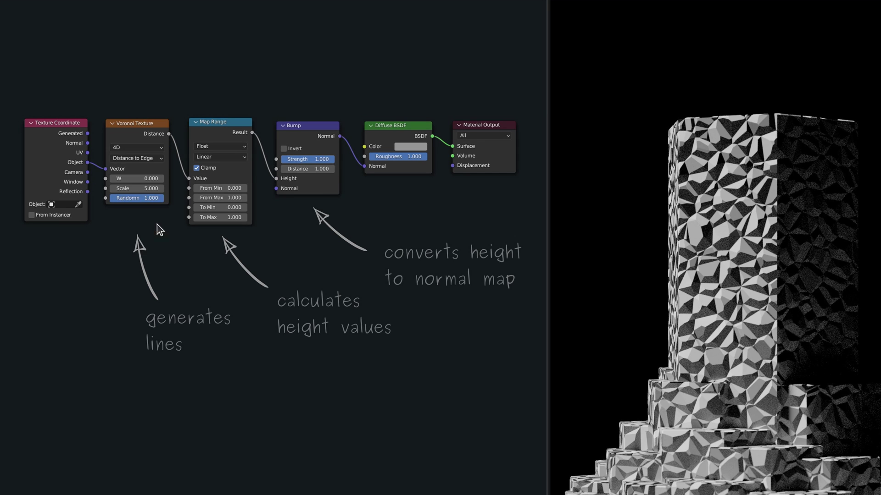
pyautogui.click(151, 189)
pyautogui.write('0.20')
pyautogui.press('Return')
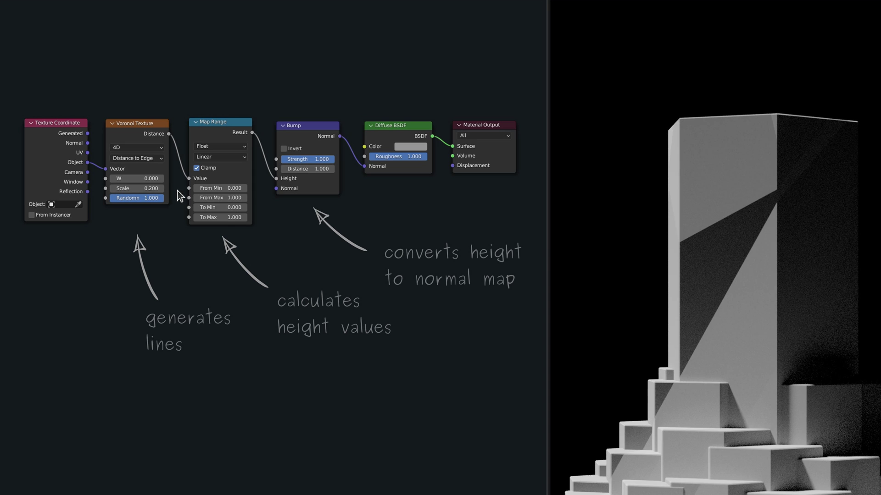
# - Set the Map Range's From Max to 0.01, To Min to -1 and To Max to 0, and darken the diffuse color
pyautogui.click(225, 198)
pyautogui.write('0.01')
pyautogui.press('Tab')
pyautogui.write('-1')
pyautogui.press('Tab')
pyautogui.write('0')
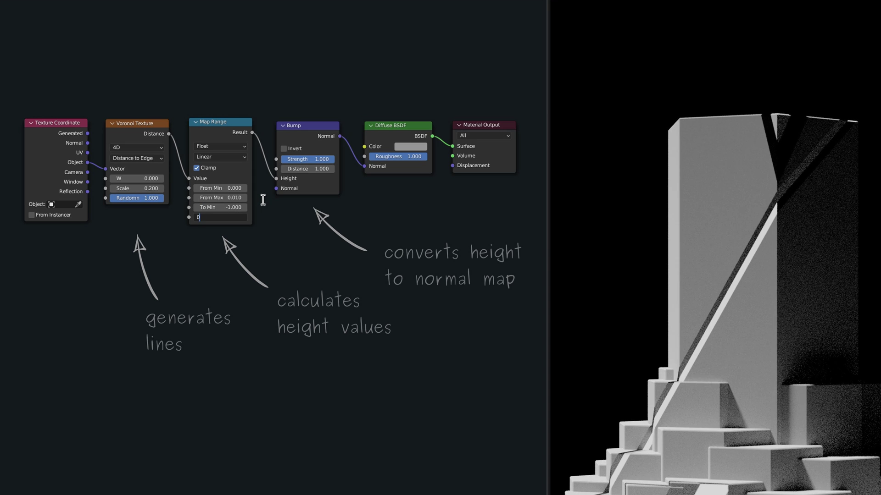
pyautogui.write('.00')
pyautogui.press('Return')
pyautogui.click(418, 145)
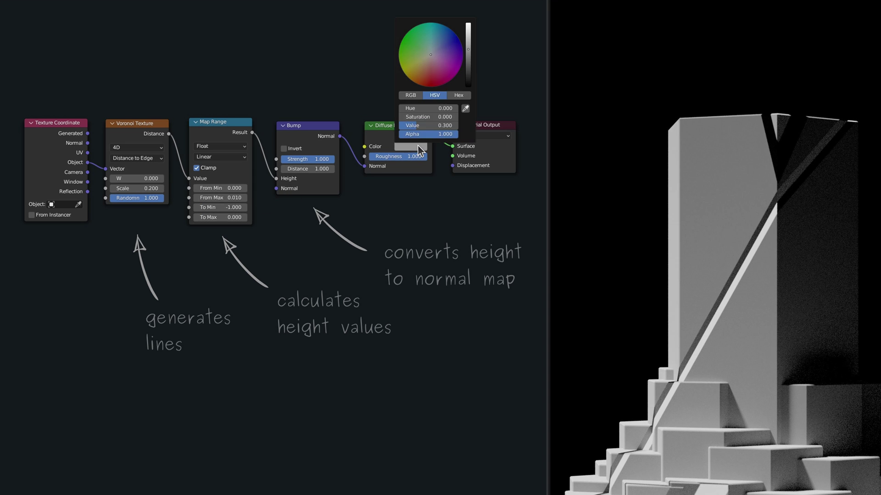
pyautogui.moveTo(447, 124); pyautogui.dragTo(406, 125)
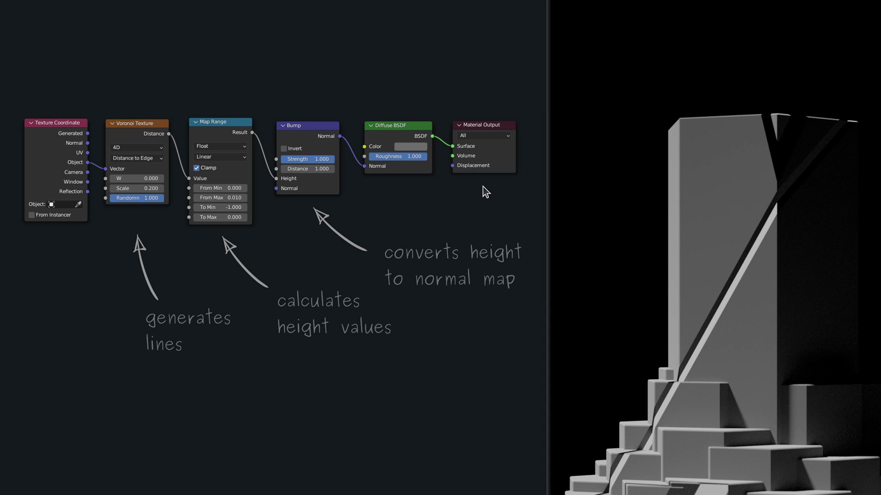
# - Move the Texture Coordinate node away from the Voronoi Texture and add a Noise Texture node below the gap
pyautogui.moveTo(56, 123); pyautogui.dragTo(0, 124)
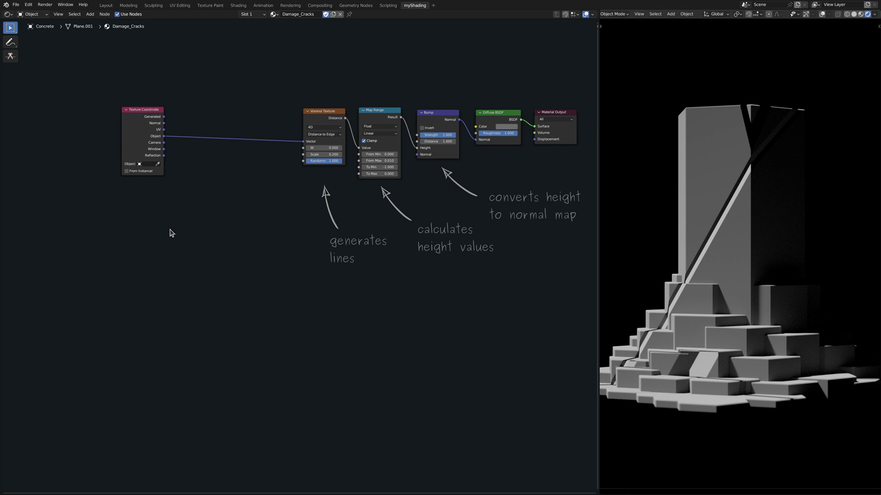
pyautogui.hotkey('shift', 'a')
pyautogui.write('noise texture')
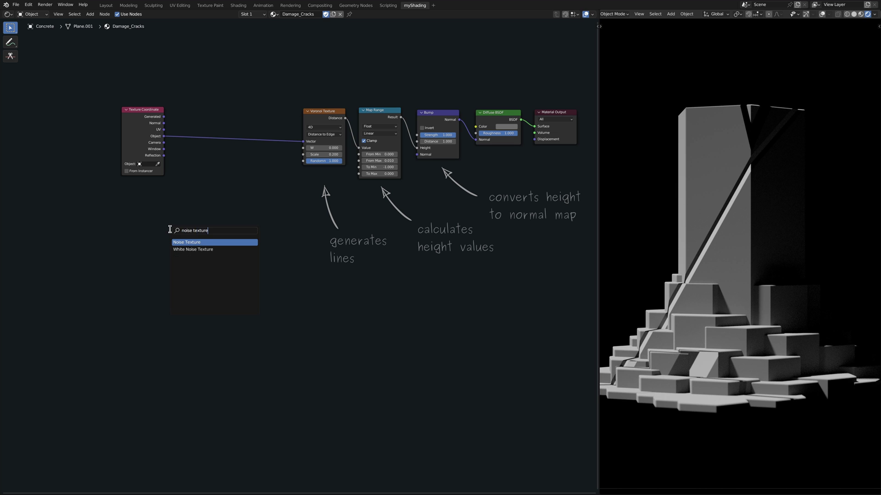
pyautogui.press('Return')
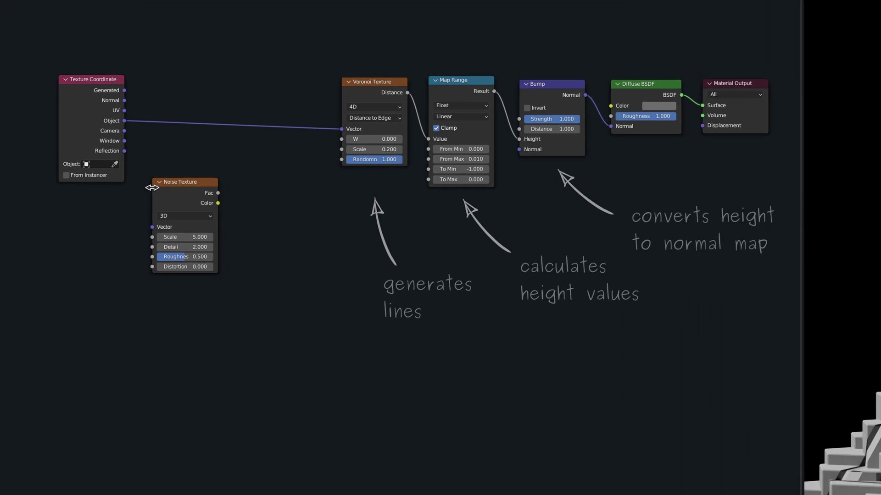
pyautogui.click(181, 179)
# - Add a Mix Color node on the link between the Texture Coordinate and Voronoi Texture nodes
pyautogui.hotkey('shift', 'a')
pyautogui.write('mix color')
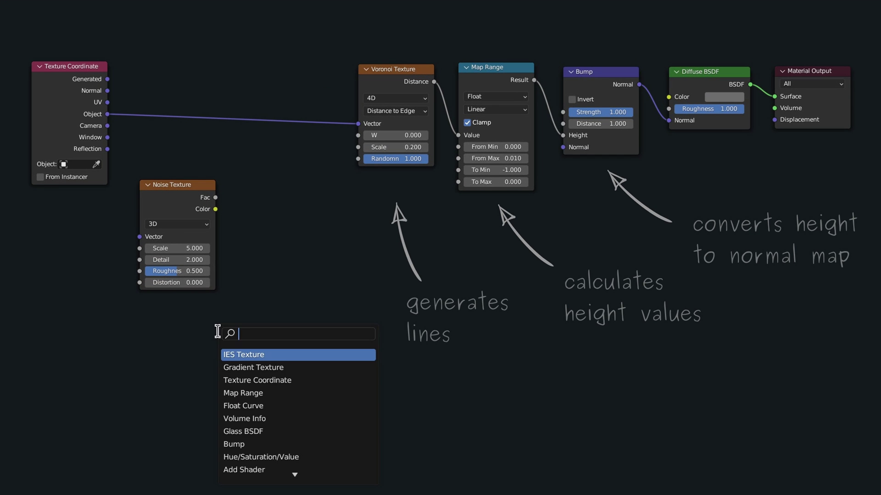
pyautogui.press('Return')
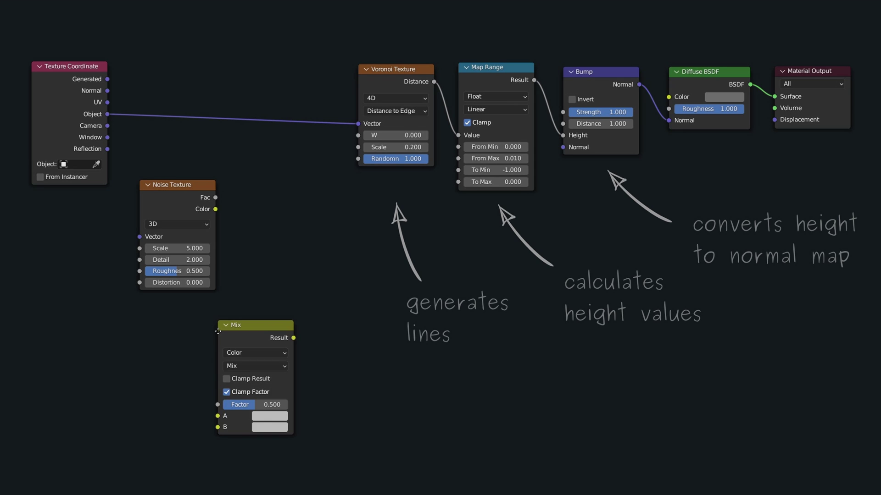
pyautogui.click(253, 75)
# - Feed the Object coordinates into the Noise Texture's Vector and set its Scale to 0.5, Detail to 16 and Roughness to 0.6
pyautogui.moveTo(107, 115); pyautogui.dragTo(140, 237)
pyautogui.click(177, 248)
pyautogui.write('.5')
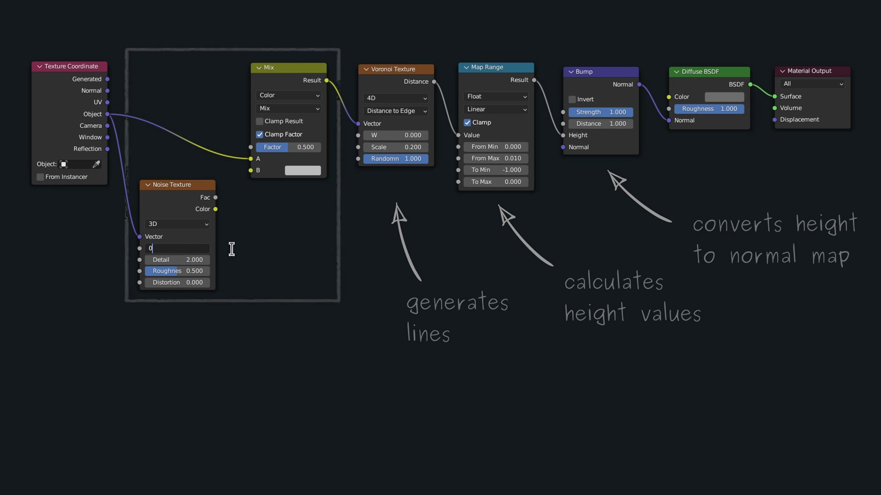
pyautogui.press('Tab')
pyautogui.write('16')
pyautogui.press('Tab')
pyautogui.write('.6')
pyautogui.press('Return')
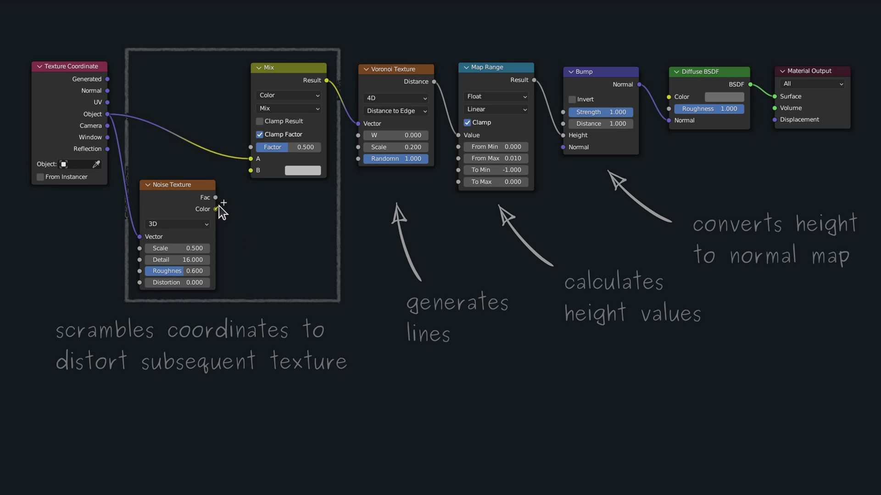
# - Connect the Noise Texture's Color to the Mix node's B input using Linear Light blending, with the Voronoi Scale at 0.200
pyautogui.moveTo(219, 206); pyautogui.dragTo(252, 170)
pyautogui.click(287, 109)
pyautogui.click(304, 249)
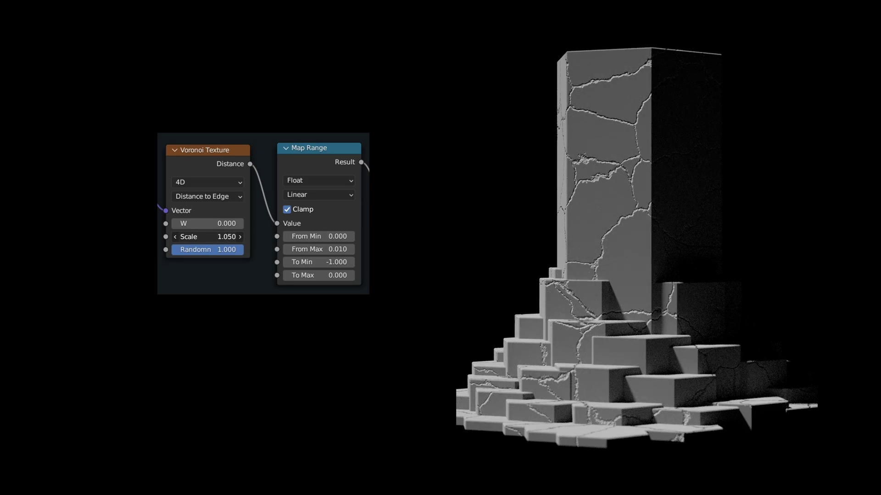
pyautogui.moveTo(243, 240); pyautogui.dragTo(207, 240)
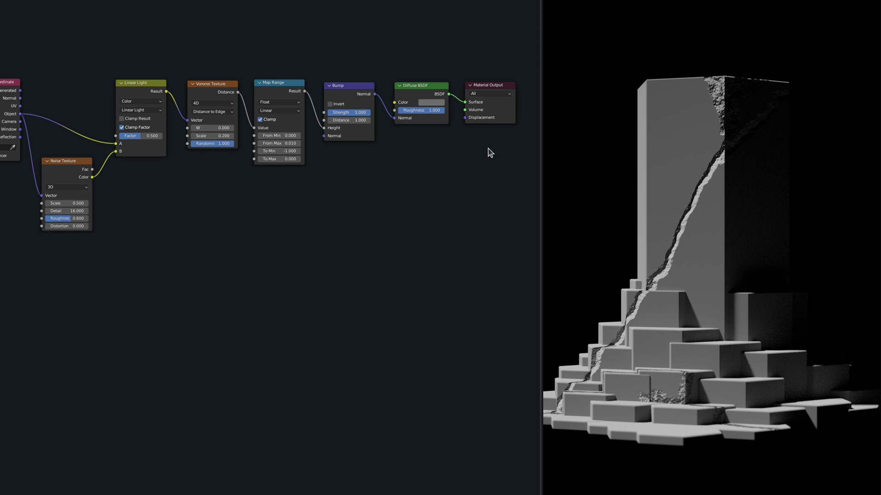
# - Shift the coordinate, noise, Linear Light, Voronoi and Map Range nodes away from the Bump node to make room
pyautogui.moveTo(145, 111); pyautogui.dragTo(101, 112)
pyautogui.moveTo(202, 177); pyautogui.dragTo(153, 175)
pyautogui.moveTo(264, 112); pyautogui.dragTo(208, 111)
pyautogui.moveTo(322, 113); pyautogui.dragTo(260, 110)
pyautogui.moveTo(372, 113); pyautogui.dragTo(310, 111)
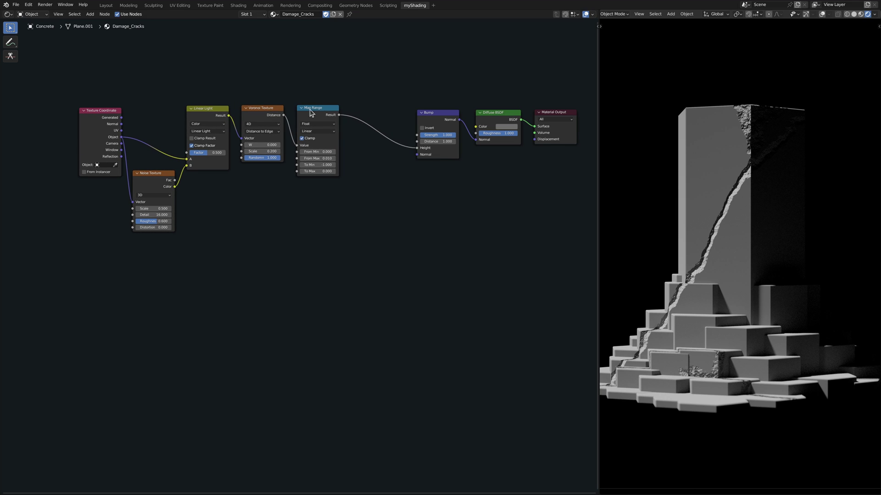
# - Duplicate the Voronoi Texture and Map Range pair below the originals for secondary cracks
pyautogui.moveTo(237, 88); pyautogui.dragTo(354, 194)
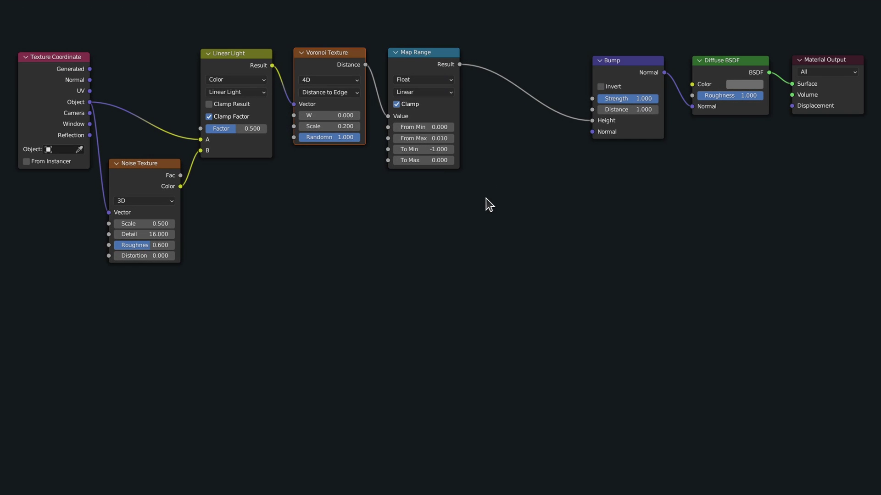
pyautogui.hotkey('shift', 'd')
pyautogui.click(488, 343)
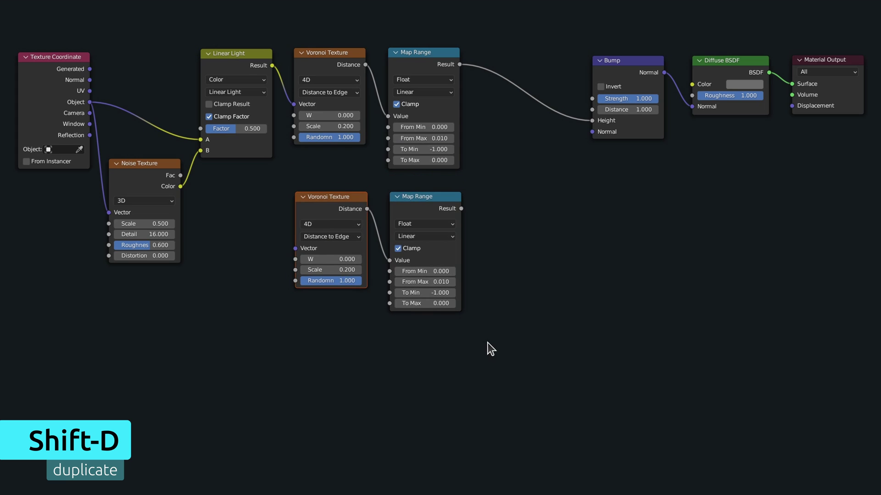
# - Add a Math node set to Minimum and insert it between the original Map Range and the Bump node
pyautogui.hotkey('shift', 'a')
pyautogui.click(487, 342)
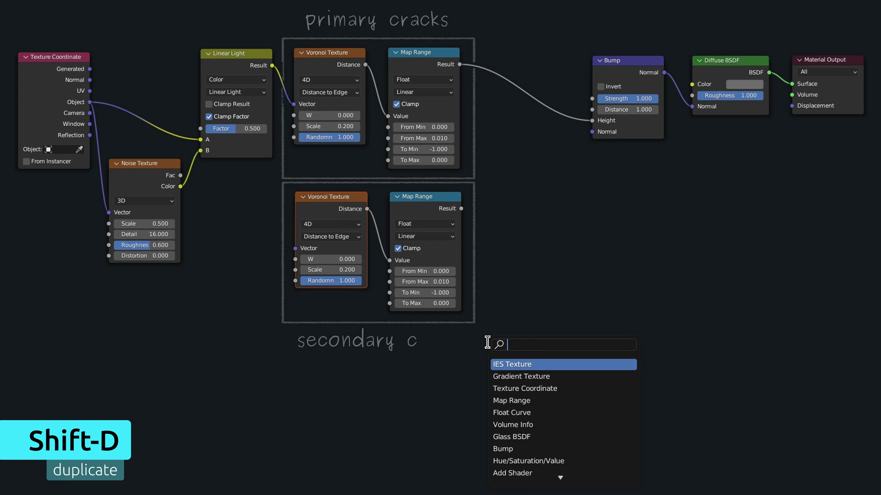
pyautogui.write('math')
pyautogui.press('Return')
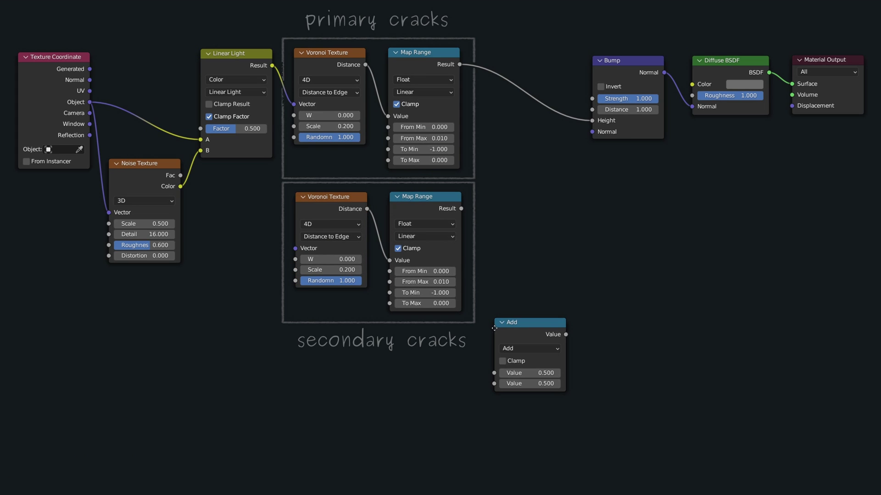
pyautogui.click(490, 203)
pyautogui.click(541, 223)
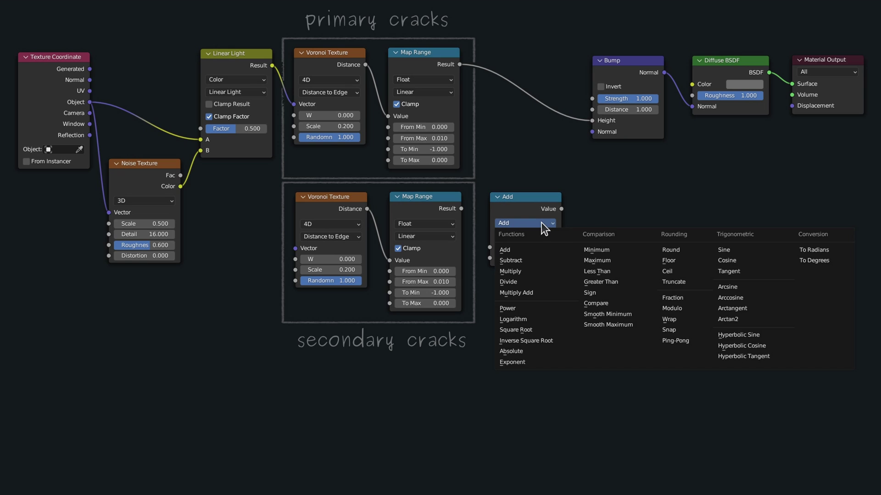
pyautogui.click(640, 255)
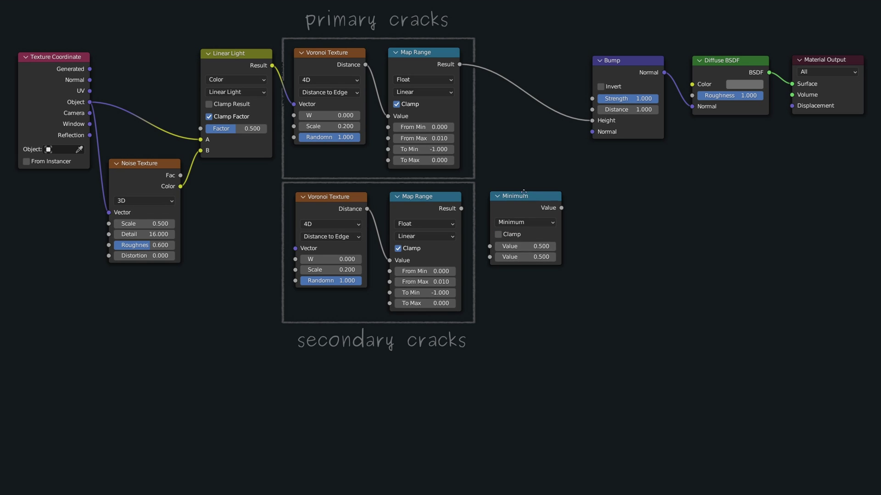
pyautogui.moveTo(520, 196); pyautogui.dragTo(520, 54)
# - Link Linear Light to the duplicate Voronoi and its Map Range to the Minimum's second Value, with that Voronoi's Scale at 1.000
pyautogui.moveTo(272, 66); pyautogui.dragTo(272, 69)
pyautogui.moveTo(228, 115); pyautogui.dragTo(242, 223)
pyautogui.moveTo(340, 199); pyautogui.dragTo(358, 145)
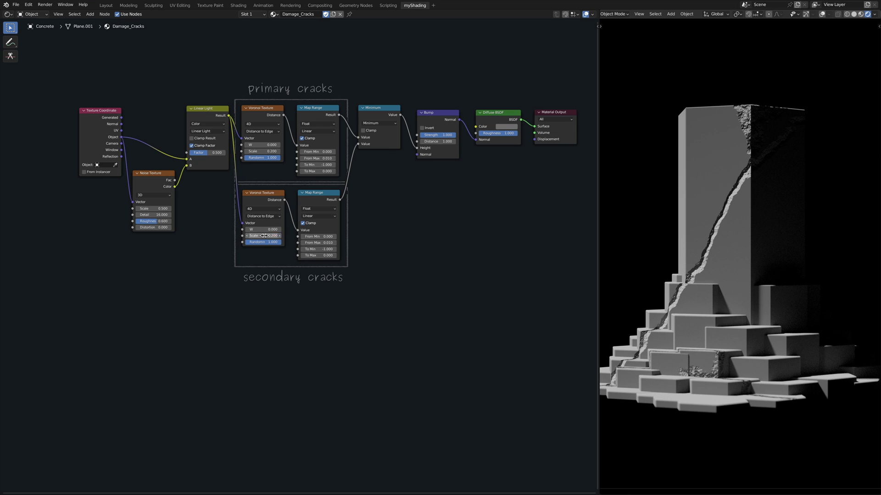
pyautogui.moveTo(262, 262); pyautogui.dragTo(298, 262)
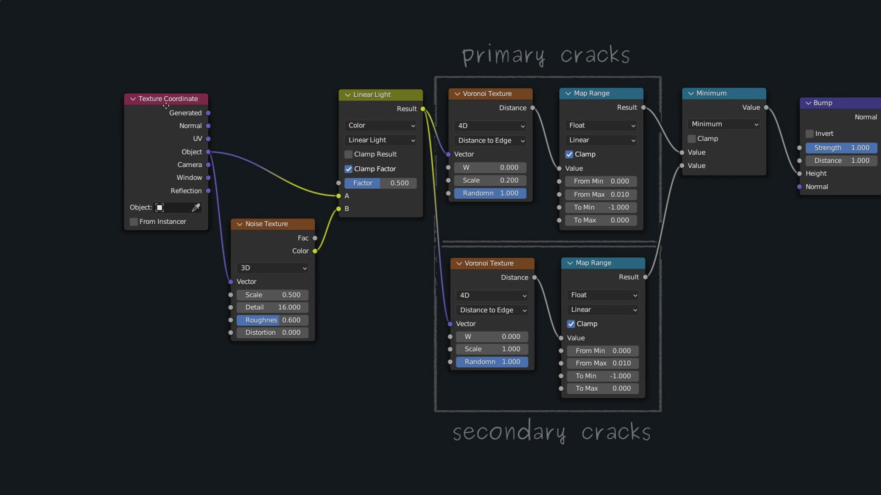
# - Rearrange the Damage_Cracks nodes more compactly, leaving a gap between the Diffuse BSDF and the Material Output
pyautogui.moveTo(100, 111); pyautogui.dragTo(47, 115)
pyautogui.moveTo(151, 173); pyautogui.dragTo(95, 168)
pyautogui.moveTo(203, 109); pyautogui.dragTo(202, 109)
pyautogui.moveTo(369, 94); pyautogui.dragTo(264, 103)
pyautogui.moveTo(487, 94); pyautogui.dragTo(383, 103)
pyautogui.moveTo(487, 262); pyautogui.dragTo(380, 232)
pyautogui.moveTo(601, 93); pyautogui.dragTo(491, 103)
pyautogui.moveTo(603, 263); pyautogui.dragTo(491, 258)
pyautogui.moveTo(724, 93); pyautogui.dragTo(598, 103)
pyautogui.moveTo(820, 103); pyautogui.dragTo(682, 104)
pyautogui.moveTo(880, 111); pyautogui.dragTo(806, 110)
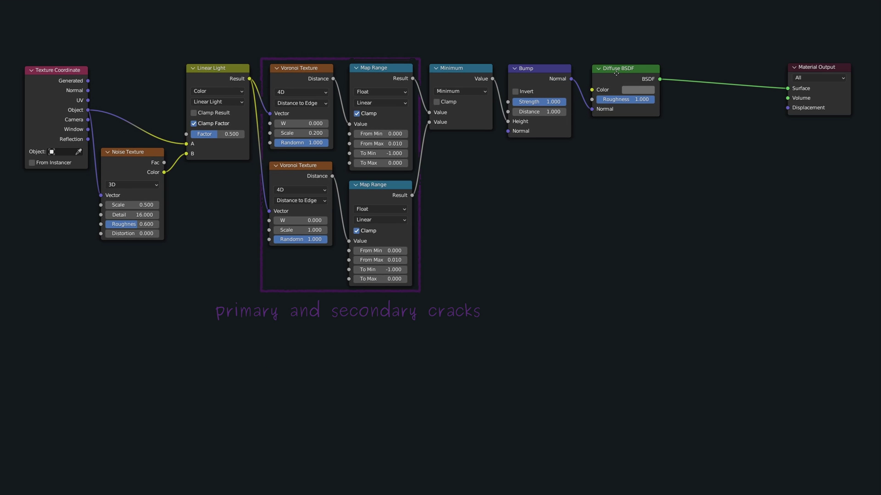
# - Place a Mix Shader between the Diffuse BSDF and Material Output, and set the new Math node to Less Than
pyautogui.moveTo(694, 1); pyautogui.dragTo(694, 68)
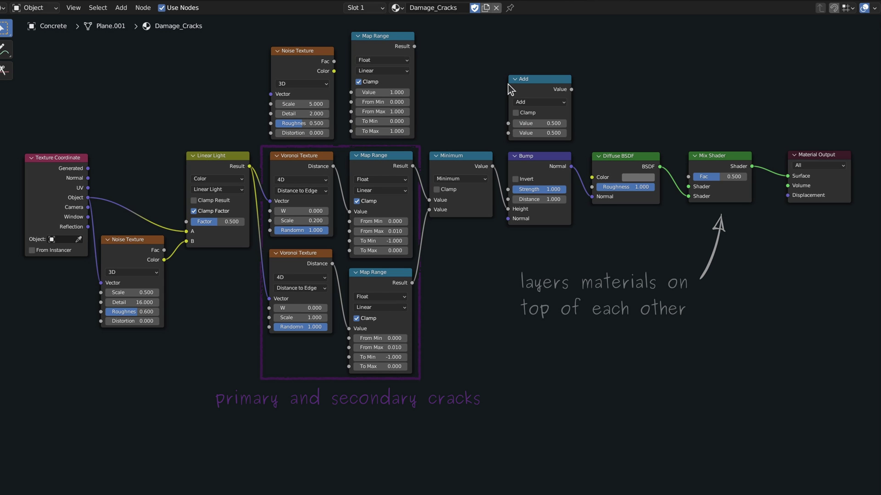
pyautogui.click(560, 102)
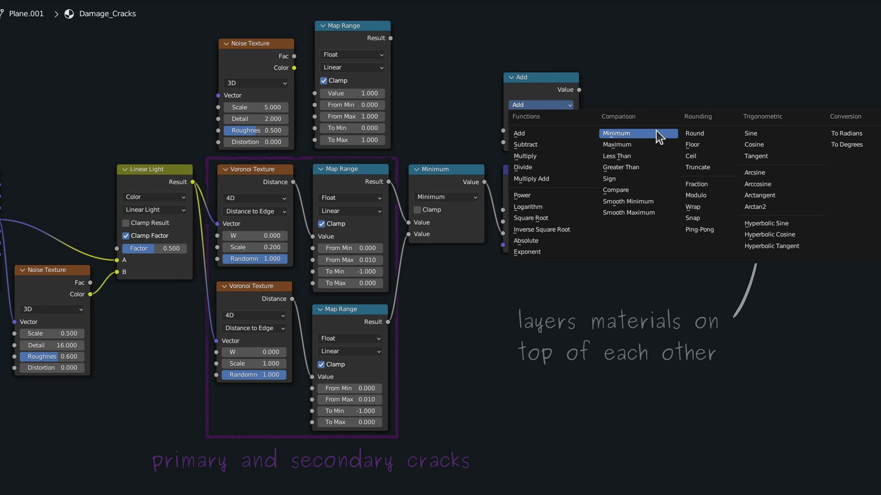
pyautogui.click(651, 156)
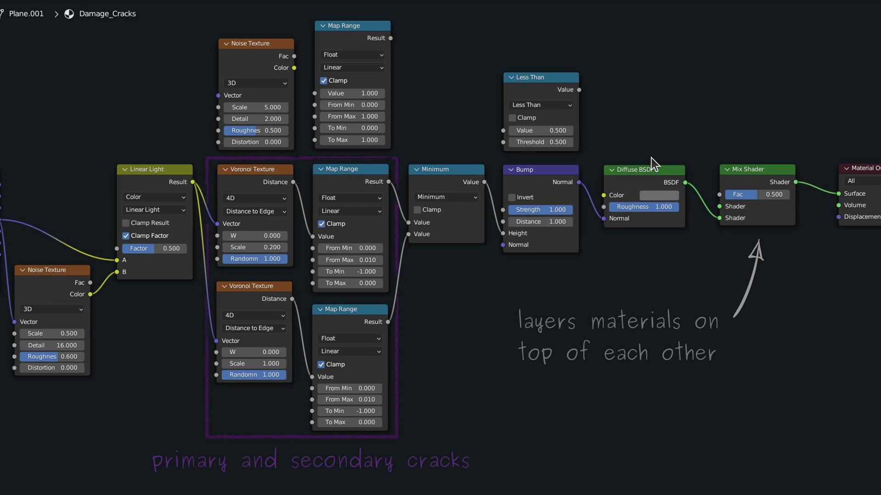
# - Set the new Map Range's From Min to 0.33, From Max to 0.73, To Min to -1 and To Max to 0
pyautogui.click(381, 105)
pyautogui.write('0')
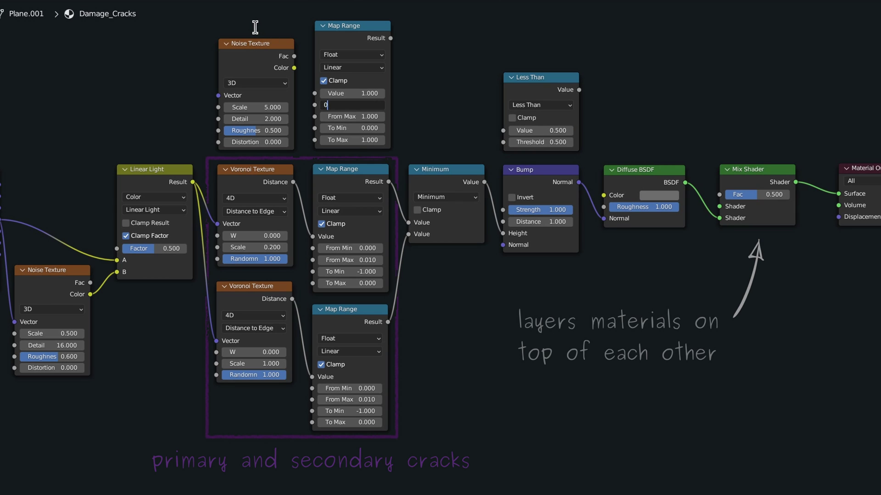
pyautogui.write('.33')
pyautogui.press('Tab')
pyautogui.write('0.73')
pyautogui.press('Tab')
pyautogui.write('-1')
pyautogui.press('Tab')
pyautogui.write('0.00')
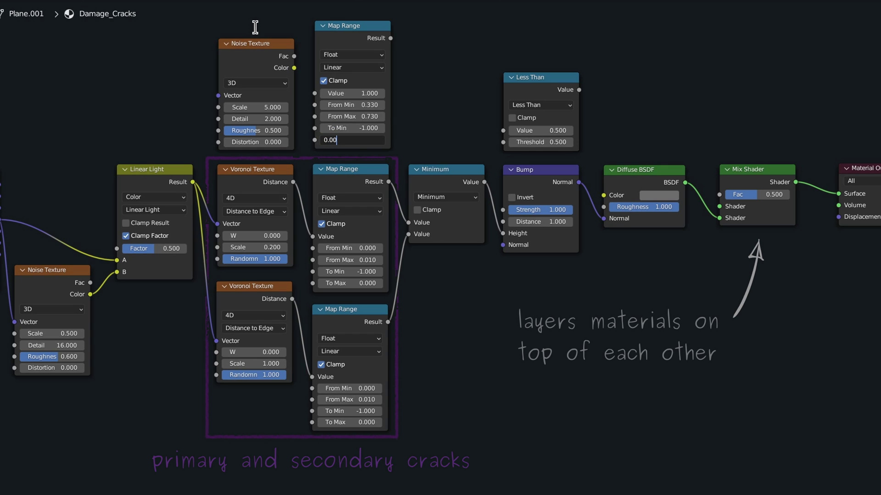
# - Set the new Noise Texture's Scale to 2, Detail to 0 and Roughness to 0
pyautogui.press('Tab')
pyautogui.write('2')
pyautogui.press('Tab')
pyautogui.write('0')
pyautogui.press('Tab')
pyautogui.write('0')
pyautogui.press('Return')
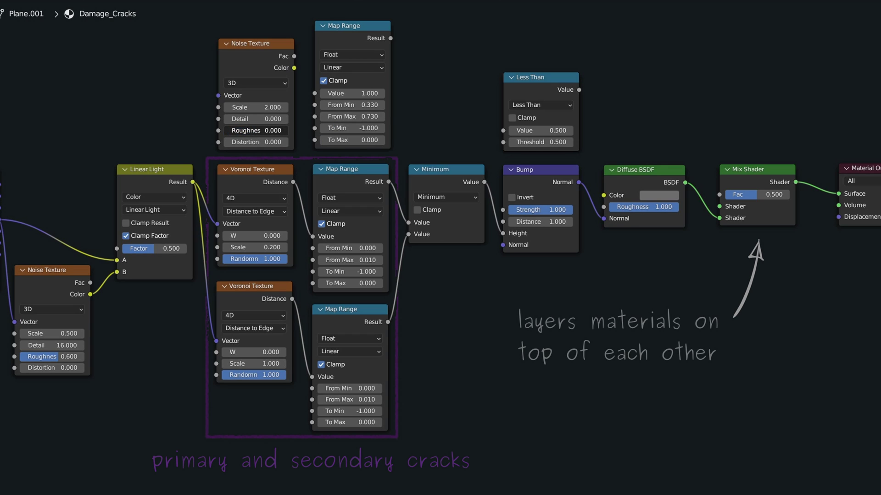
# - Chain the noise Fac through Map Range into Less Than's Threshold, Minimum into its Value, and its output into the Mix Shader's Fac
pyautogui.moveTo(294, 56); pyautogui.dragTo(314, 94)
pyautogui.moveTo(390, 38); pyautogui.dragTo(503, 142)
pyautogui.moveTo(484, 182); pyautogui.dragTo(503, 130)
pyautogui.moveTo(579, 89); pyautogui.dragTo(704, 190)
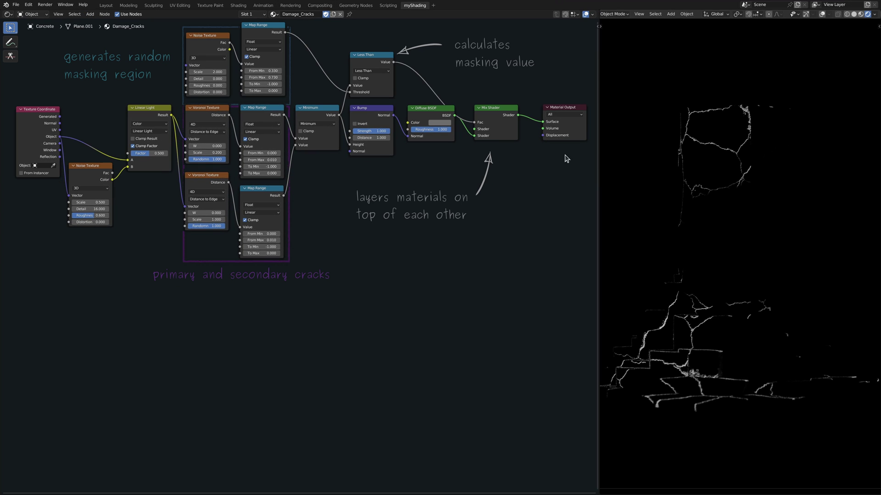
# - Group all nodes between the Texture Coordinate and the Mix Shader into a single node group
pyautogui.moveTo(260, 120); pyautogui.dragTo(216, 133)
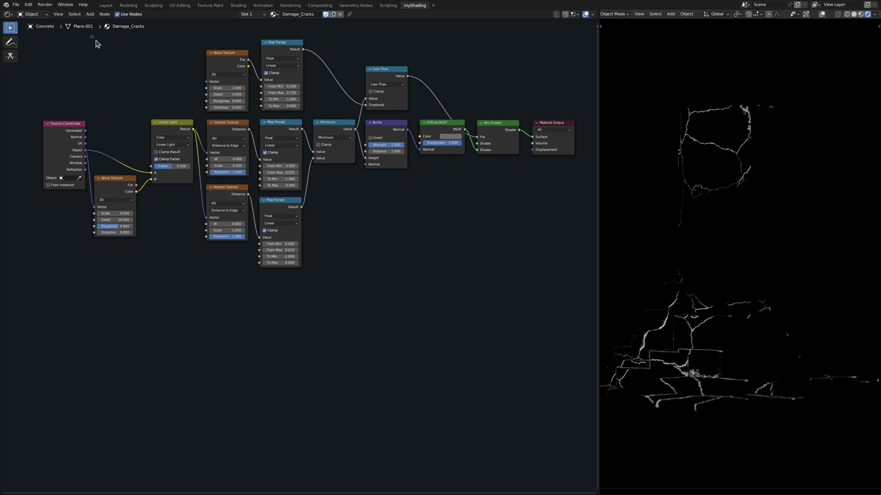
pyautogui.moveTo(96, 40); pyautogui.dragTo(469, 283)
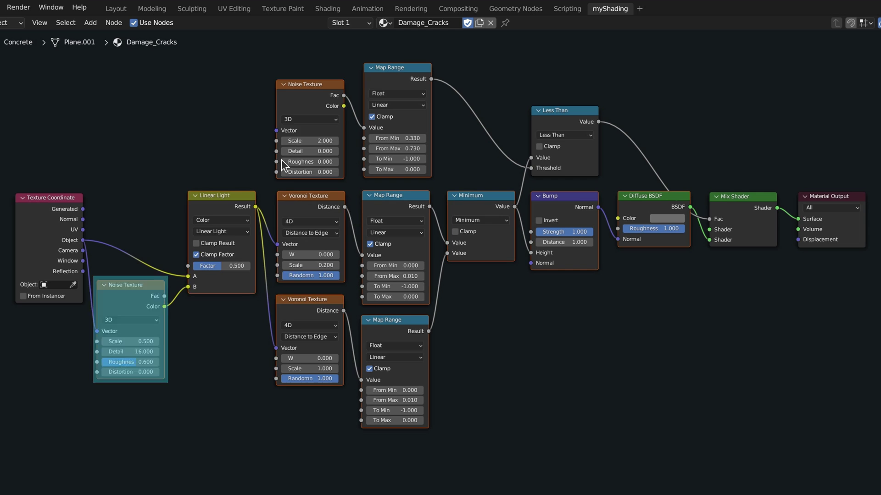
pyautogui.click(91, 22)
pyautogui.moveTo(94, 145)
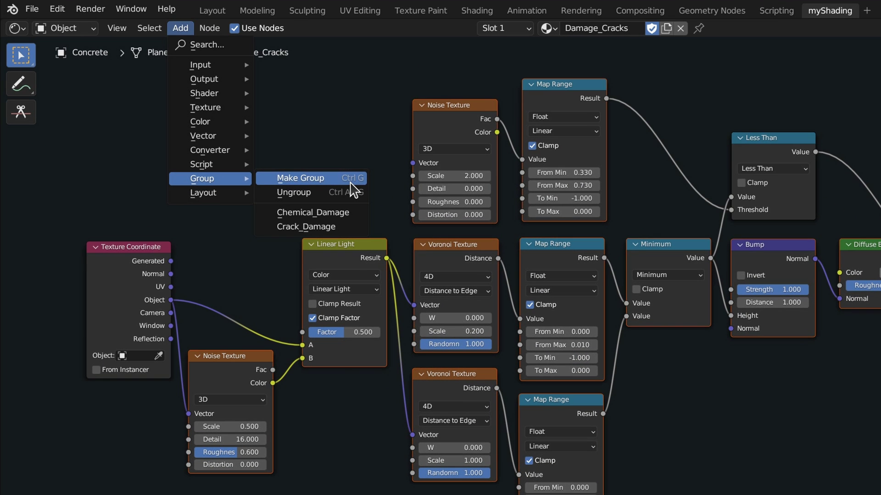
pyautogui.click(351, 182)
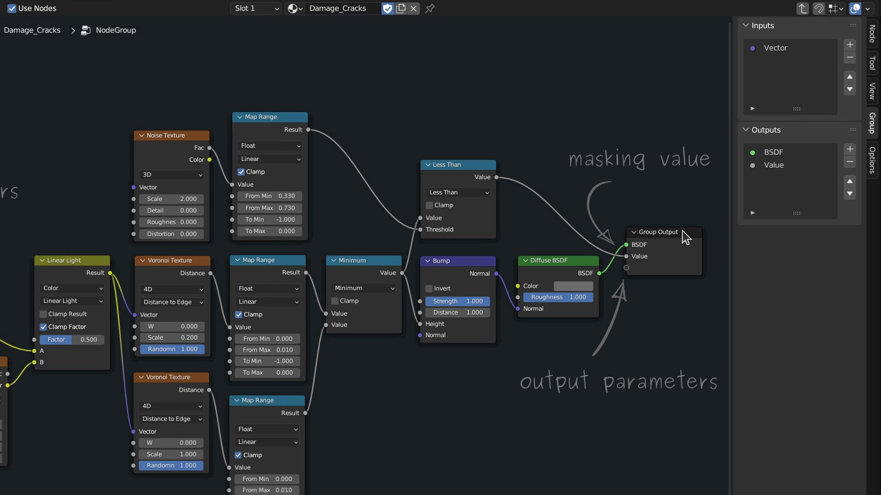
# - Rename the node group's Value output to Mask
pyautogui.click(793, 166)
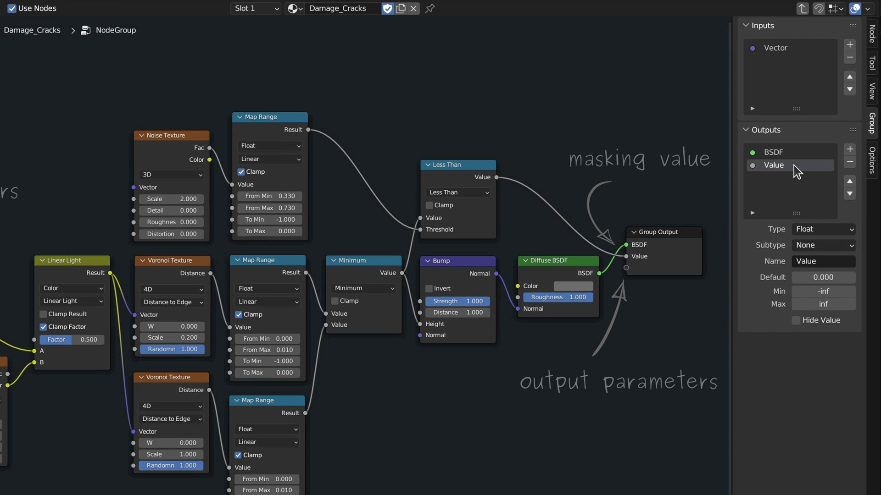
pyautogui.click(819, 262)
pyautogui.write('Mask')
pyautogui.press('Return')
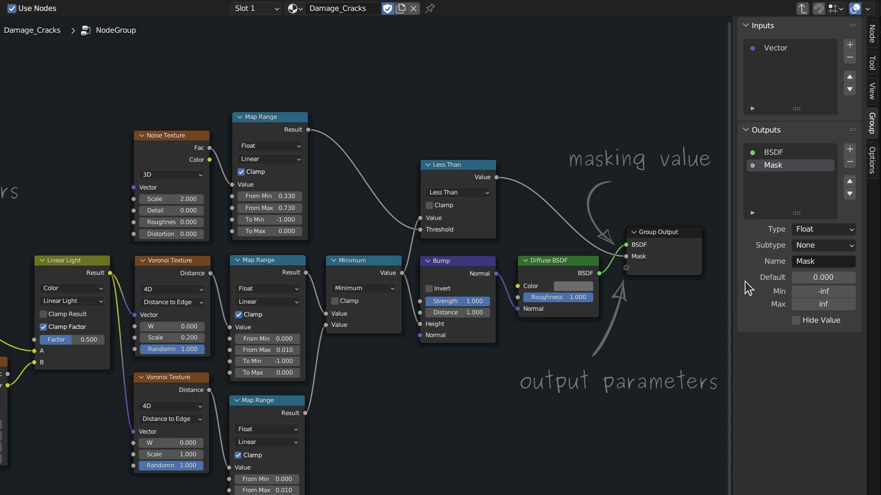
# - Expose the masking Map Range's From Min and From Max as inputs of the node group
pyautogui.moveTo(232, 197); pyautogui.dragTo(98, 283)
pyautogui.moveTo(232, 208); pyautogui.dragTo(5, 280)
pyautogui.moveTo(204, 278); pyautogui.dragTo(98, 294)
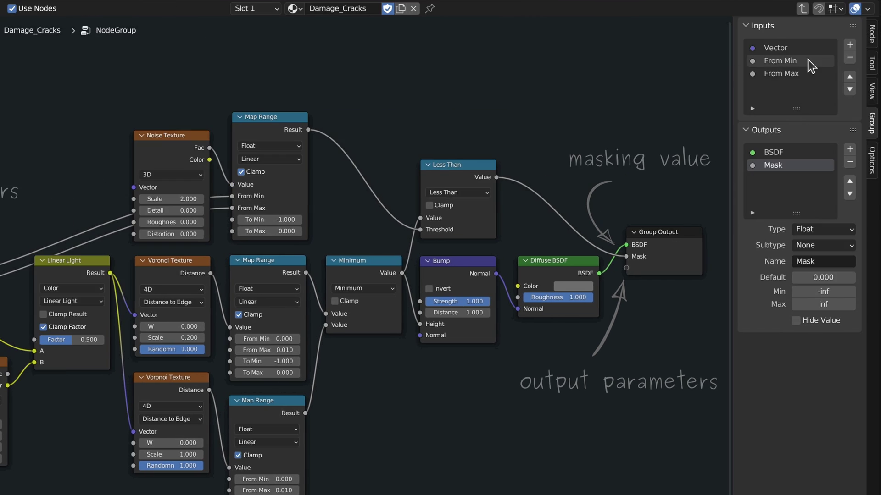
# - Rename the group inputs From Min and From Max to Parameter 1 and Parameter 2
pyautogui.click(808, 60)
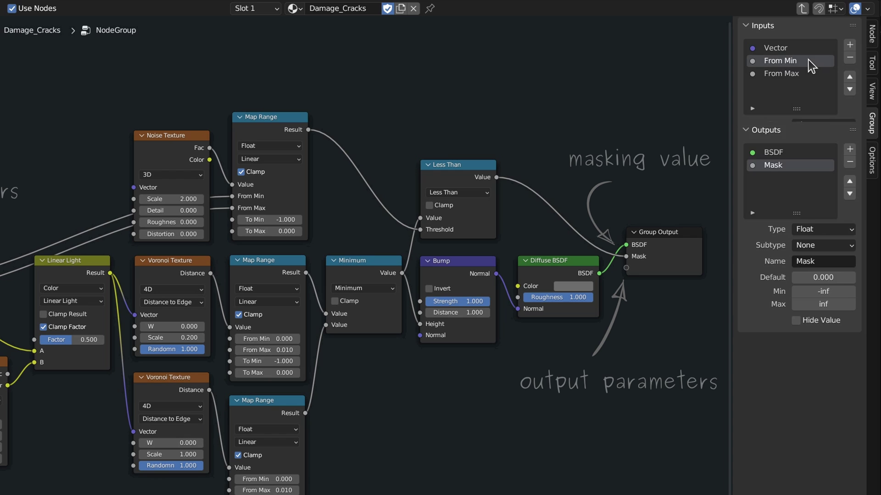
pyautogui.click(838, 157)
pyautogui.write('Parameter ')
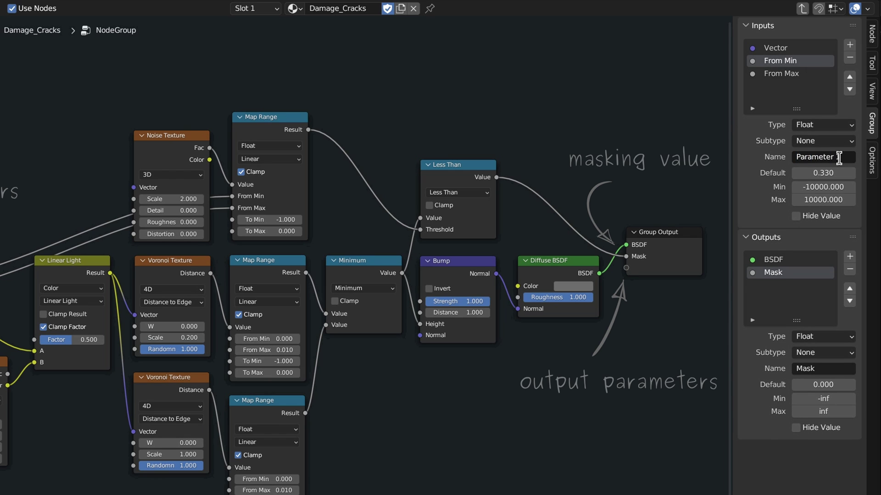
pyautogui.write('1')
pyautogui.press('Return')
pyautogui.click(814, 73)
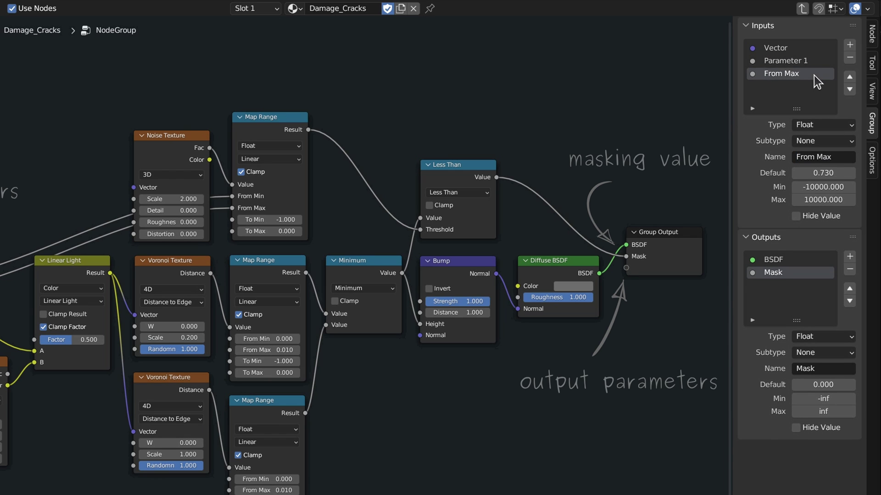
pyautogui.click(814, 157)
pyautogui.write('Parameter 2')
pyautogui.press('Return')
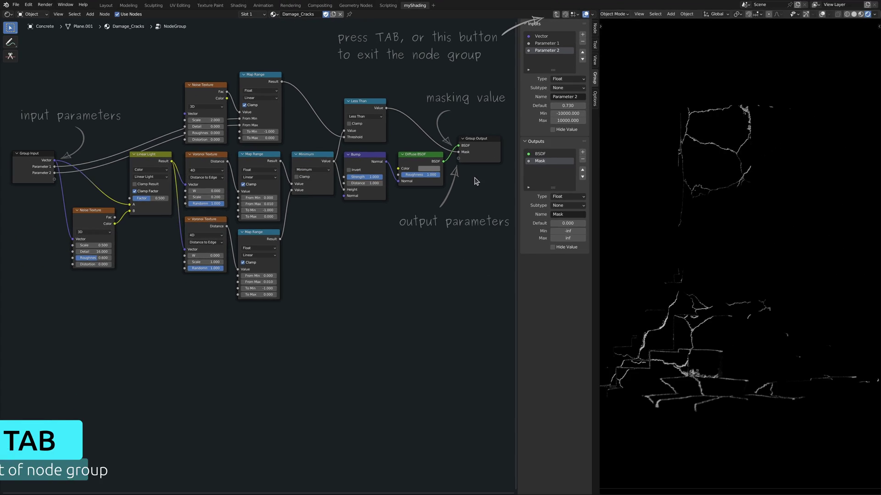
# - Exit the node group and name it Cracks
pyautogui.press('Tab')
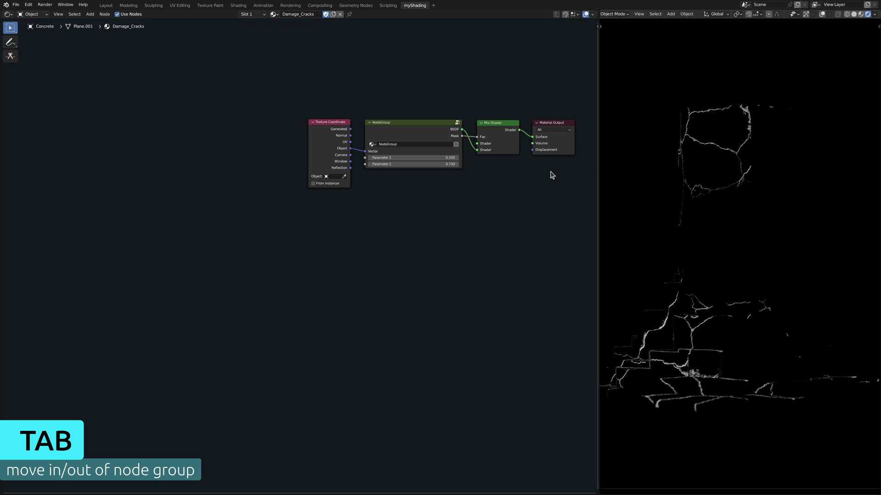
pyautogui.doubleClick(422, 144)
pyautogui.press('BackSpace')
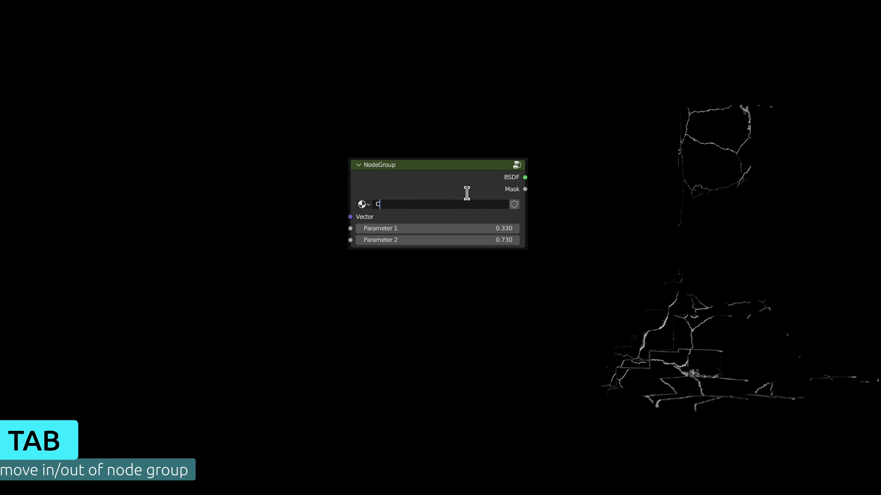
pyautogui.write('Cracks')
pyautogui.press('Return')
pyautogui.moveTo(464, 228)
pyautogui.mouseDown()
pyautogui.moveTo(464, 239)
pyautogui.moveTo(509, 240)
pyautogui.moveTo(478, 228)
pyautogui.moveTo(402, 228)
pyautogui.moveTo(472, 226)
pyautogui.mouseUp()
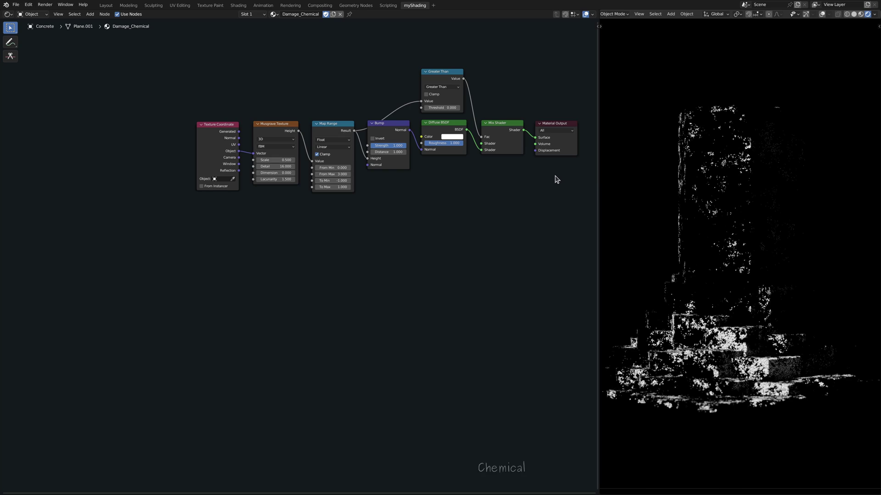
# - Group all Damage_Chemical nodes between the Texture Coordinate and the Mix Shader into a single node group
pyautogui.moveTo(248, 53); pyautogui.dragTo(410, 192)
pyautogui.hotkey('shift', 'a')
pyautogui.moveTo(463, 272)
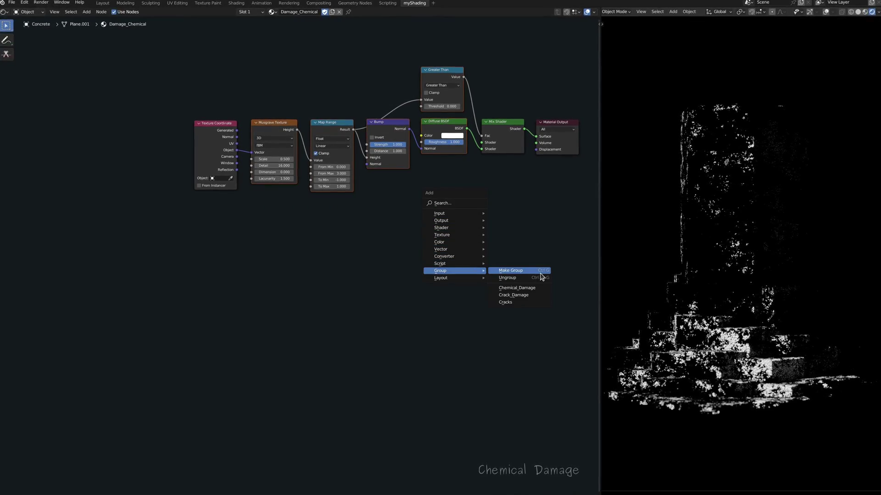
pyautogui.click(540, 272)
# - Expose Greater Than's Threshold as a group input named Parameter, and rename the group's Value output to Mask
pyautogui.moveTo(389, 131); pyautogui.dragTo(206, 137)
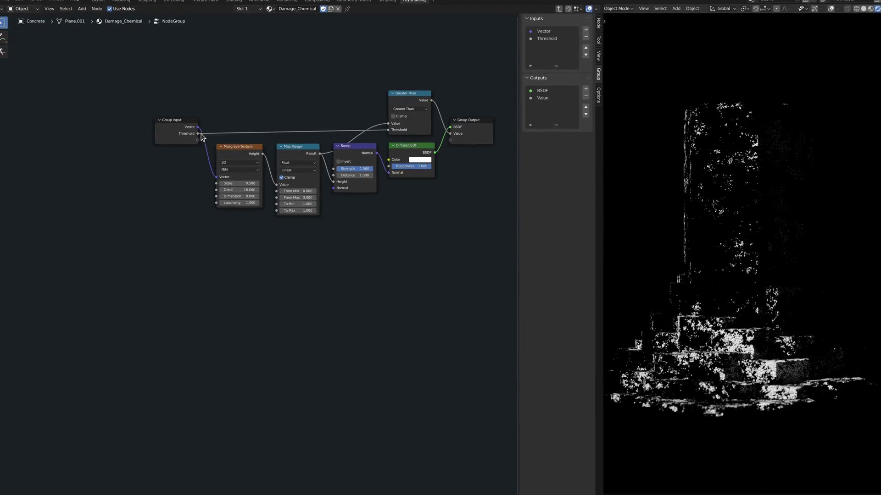
pyautogui.click(547, 39)
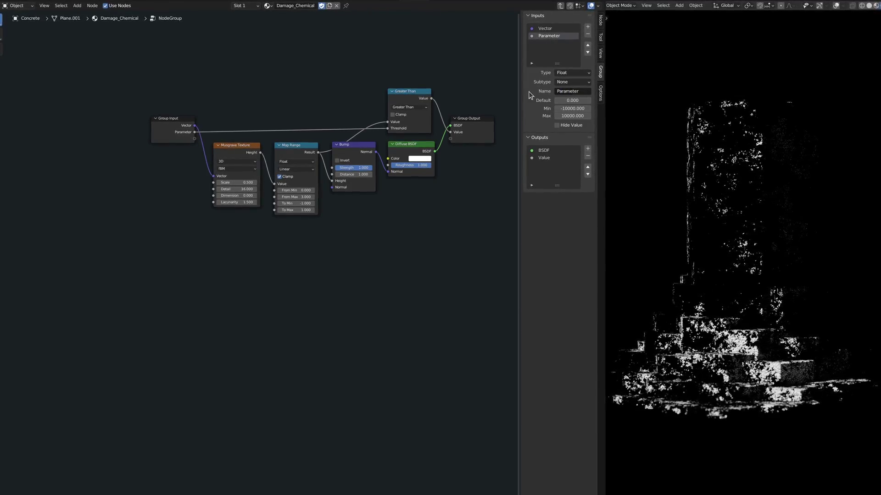
pyautogui.click(544, 158)
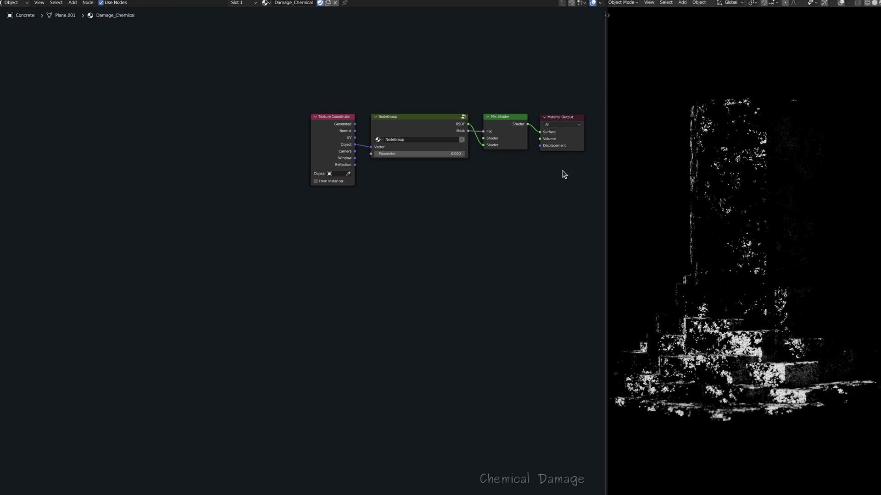
# - Name the new node group Chemical_Damage
pyautogui.click(431, 139)
pyautogui.write('Chemical_Damage')
pyautogui.press('Return')
pyautogui.moveTo(432, 154)
pyautogui.mouseDown()
pyautogui.moveTo(479, 153)
pyautogui.moveTo(425, 153)
pyautogui.mouseUp()
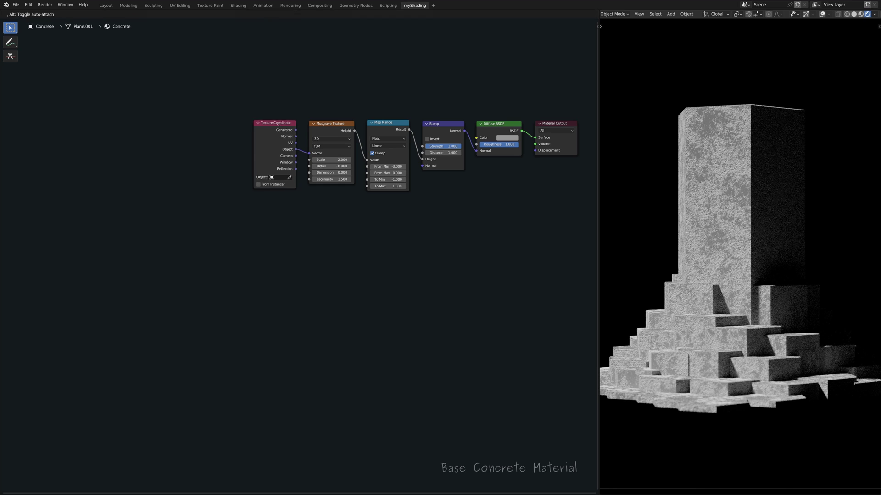
# - Insert a Mapping node between the Texture Coordinate and Musgrave Texture nodes of the base Concrete material
pyautogui.moveTo(283, 128); pyautogui.dragTo(222, 129)
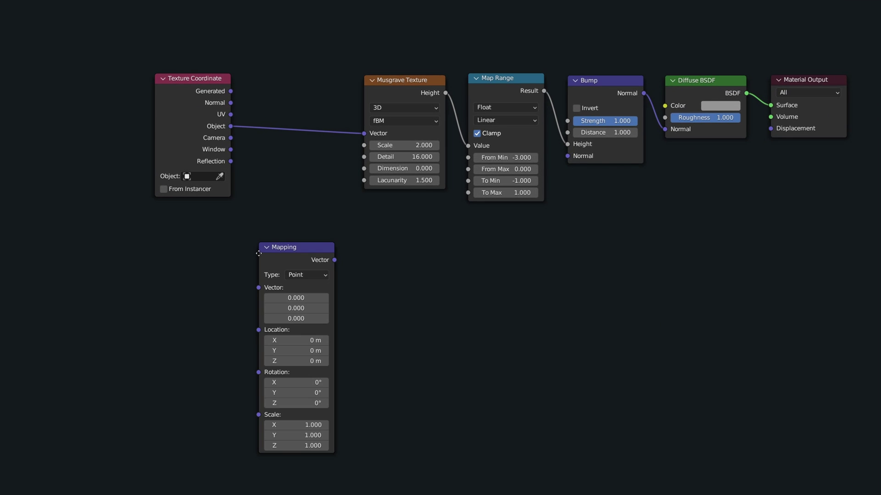
pyautogui.click(259, 83)
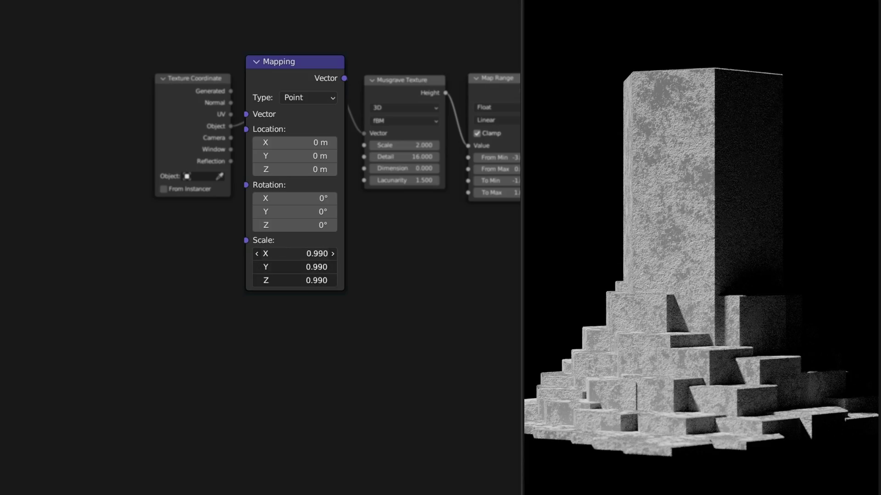
pyautogui.moveTo(295, 254)
pyautogui.mouseDown()
pyautogui.moveTo(254, 254)
pyautogui.moveTo(293, 253)
pyautogui.mouseUp()
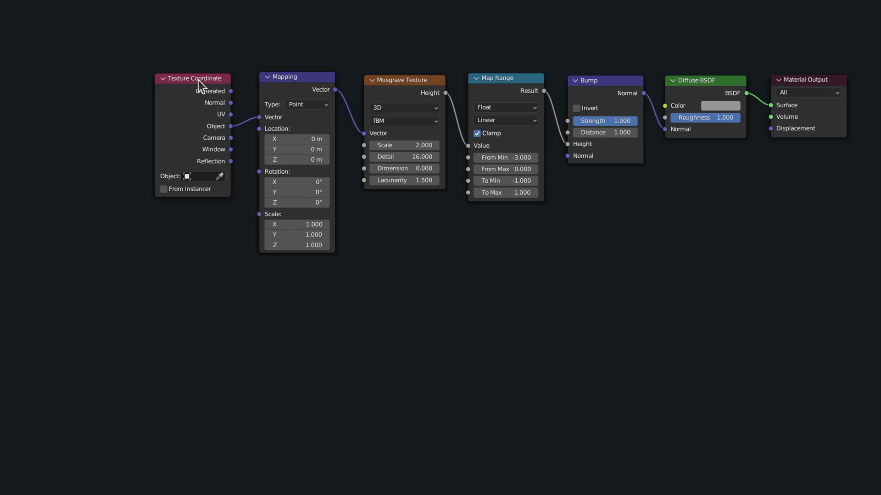
pyautogui.click(198, 81)
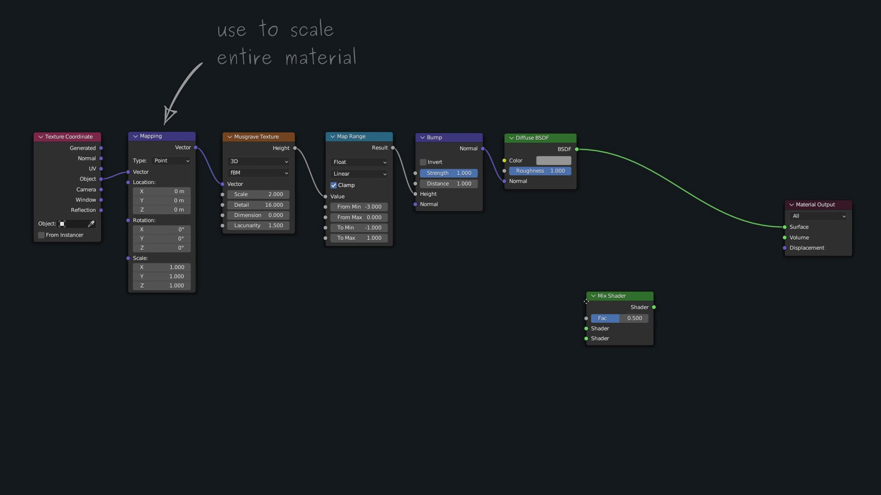
# - Place two Mix Shader nodes in series between the Diffuse BSDF and the Material Output
pyautogui.hotkey('shift', 'd')
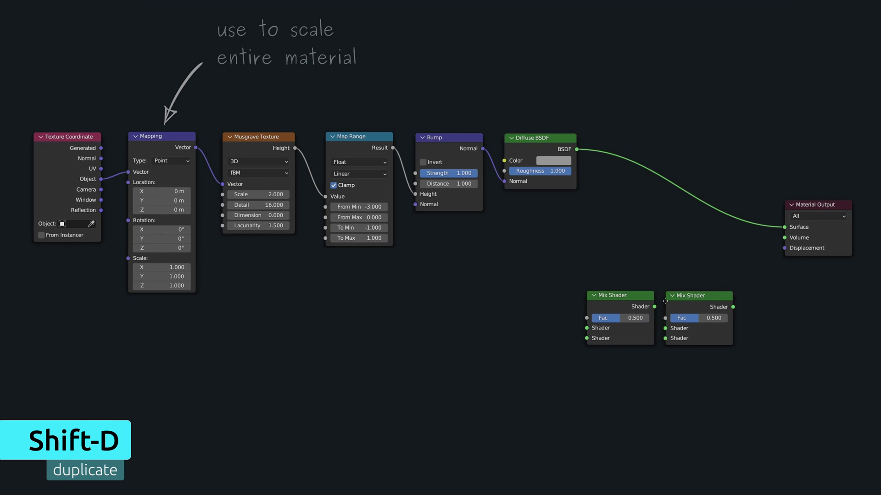
pyautogui.click(693, 290)
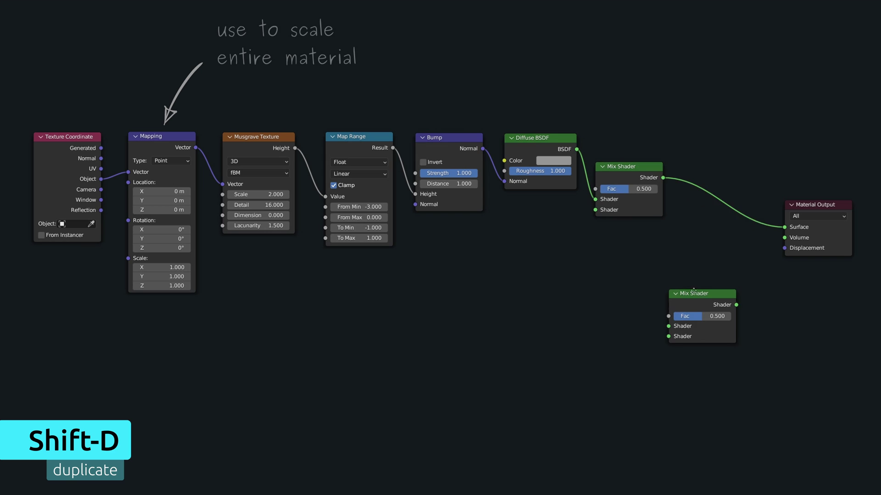
pyautogui.moveTo(693, 290); pyautogui.dragTo(709, 204)
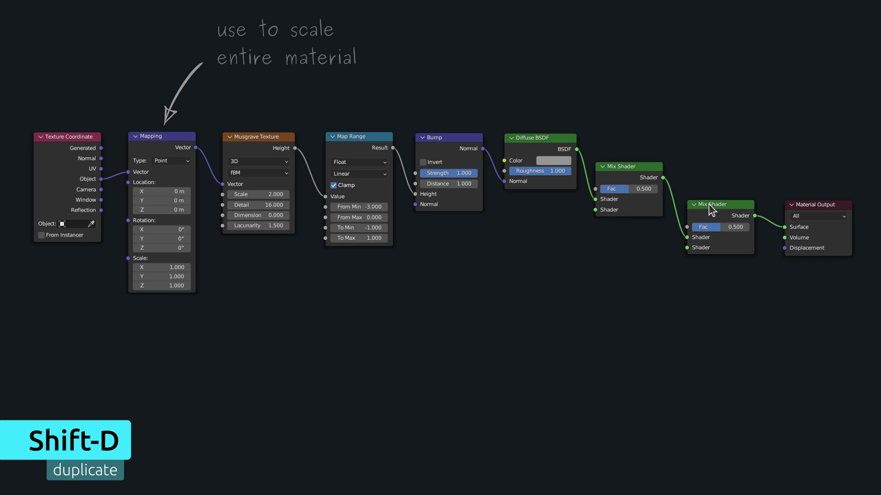
# - Add the Chemical_Damage and Cracks node groups below the base material nodes and widen both to show their full parameter names
pyautogui.hotkey('shift', 'a')
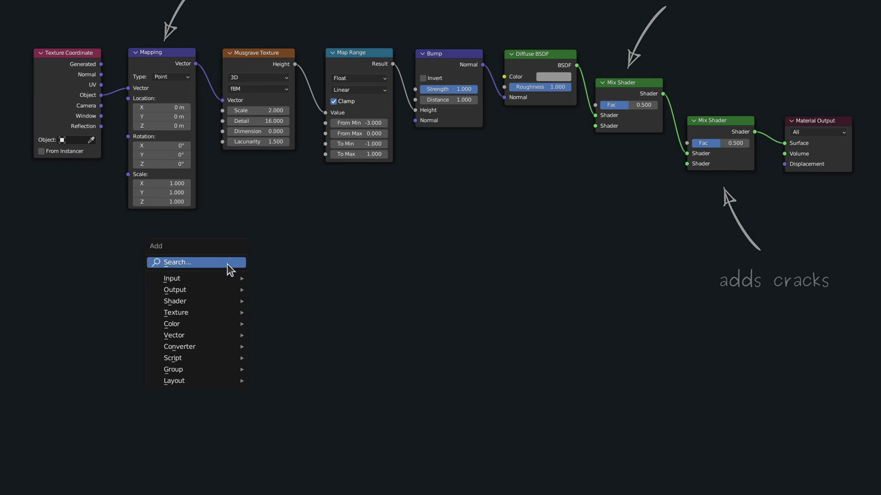
pyautogui.moveTo(197, 370)
pyautogui.click(339, 406)
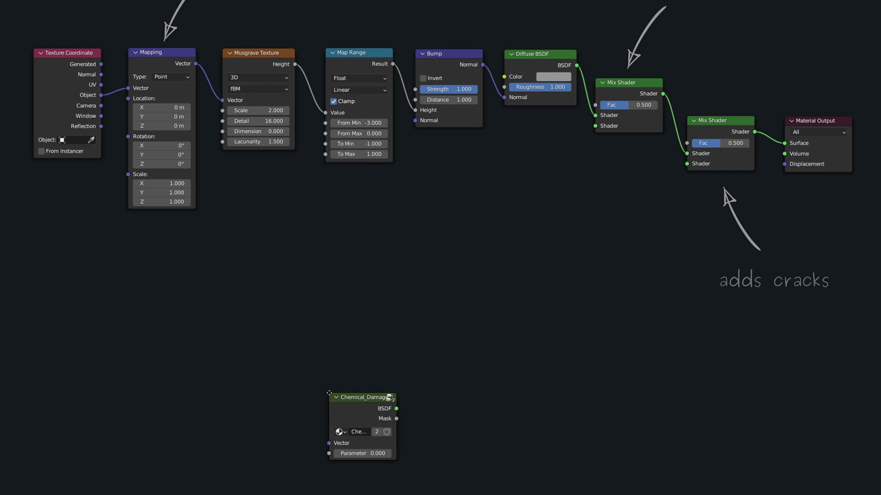
pyautogui.click(236, 229)
pyautogui.moveTo(293, 275); pyautogui.dragTo(396, 278)
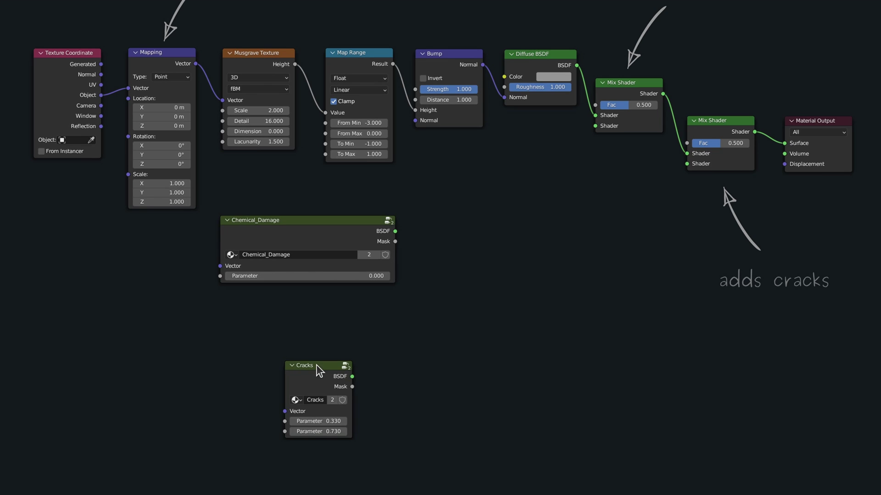
pyautogui.moveTo(321, 367); pyautogui.dragTo(250, 304)
pyautogui.moveTo(287, 346); pyautogui.dragTo(395, 345)
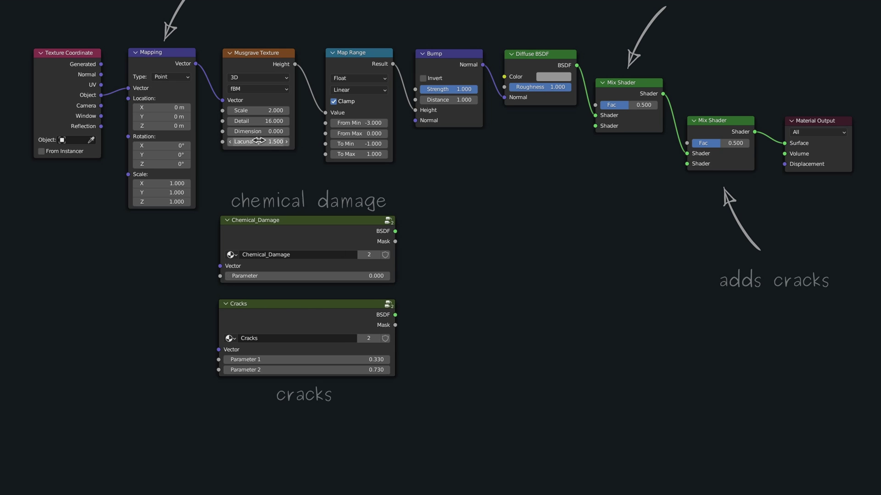
# - Feed Mapping's Vector into both damage groups, and link Chemical_Damage to the first Mix Shader and Cracks to the second, BSDF into lower Shader, Mask into Fac
pyautogui.moveTo(195, 64); pyautogui.dragTo(219, 266)
pyautogui.moveTo(196, 64); pyautogui.dragTo(218, 349)
pyautogui.moveTo(290, 232); pyautogui.dragTo(416, 167)
pyautogui.moveTo(290, 239); pyautogui.dragTo(415, 153)
pyautogui.moveTo(291, 285); pyautogui.dragTo(472, 190)
pyautogui.moveTo(290, 291); pyautogui.dragTo(473, 177)
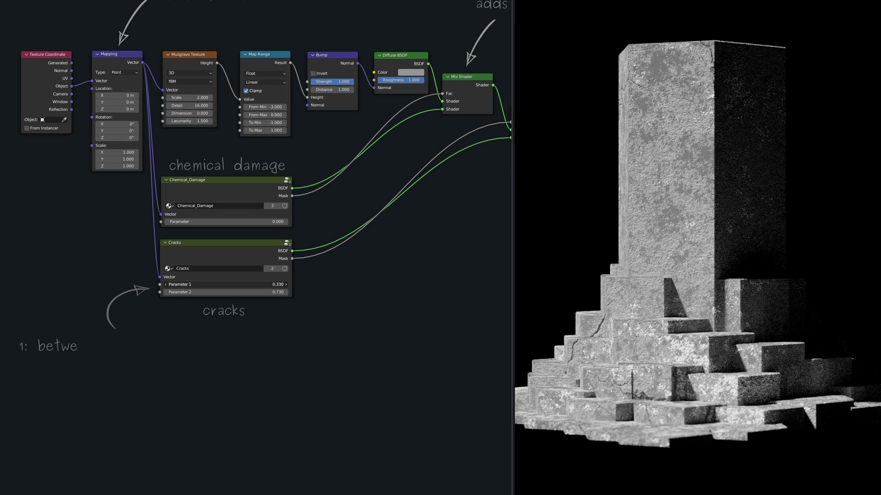
# - Set the Cracks group's Parameter 1 to 0.1 and Parameter 2 to 0.5, and try varying Chemical_Damage's Parameter
pyautogui.moveTo(239, 284); pyautogui.dragTo(211, 284)
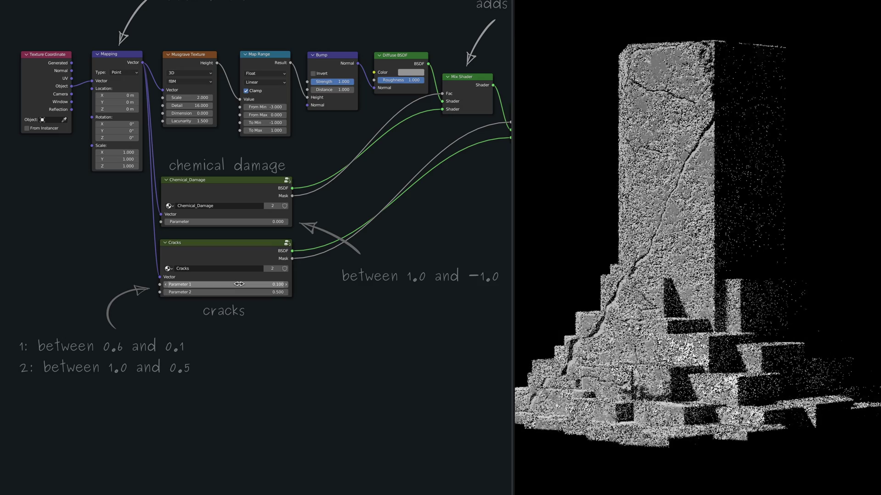
pyautogui.moveTo(230, 221); pyautogui.dragTo(271, 221)
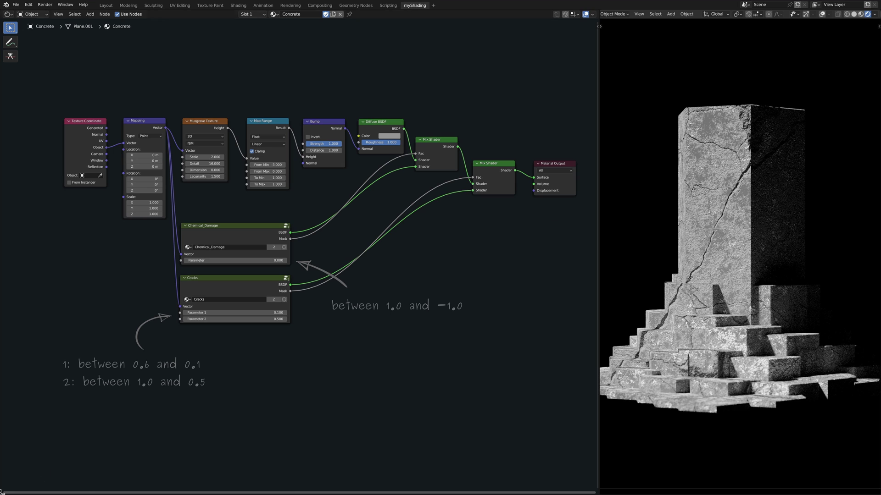
# - Split a new area off below the node editor and make it a Timeline
pyautogui.moveTo(1, 491); pyautogui.dragTo(3, 435)
pyautogui.click(9, 440)
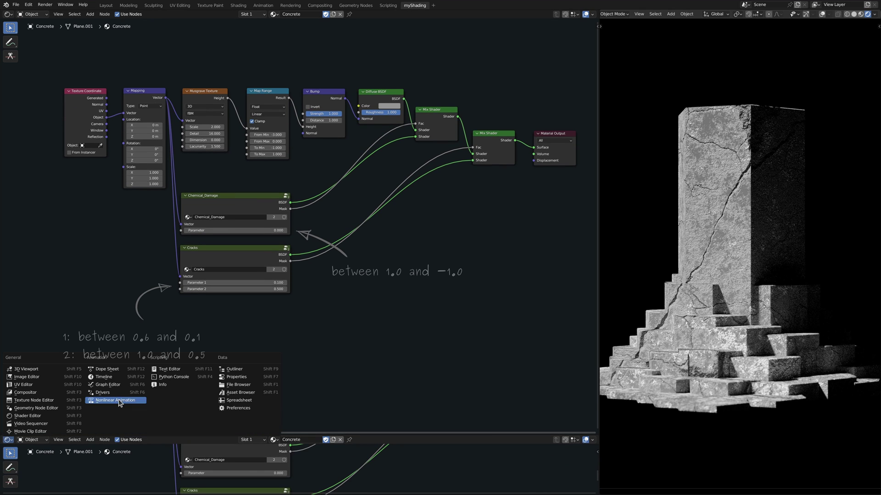
pyautogui.click(120, 378)
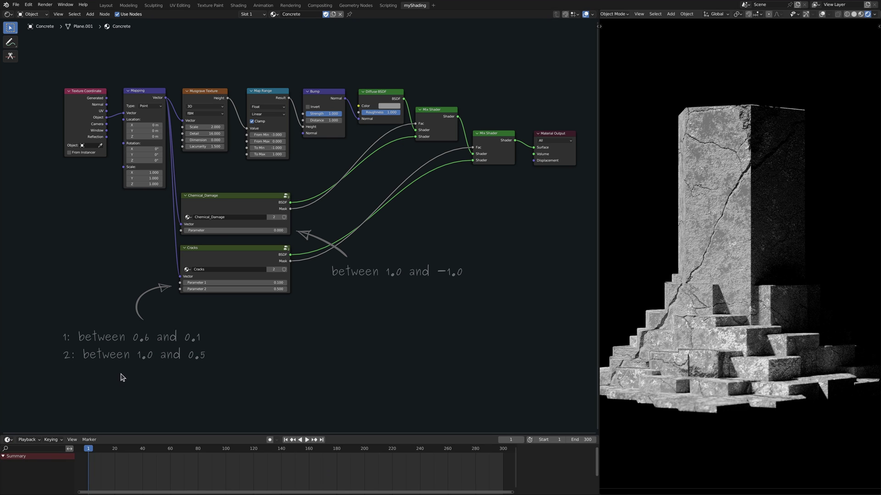
# - Keyframe Chemical_Damage's Parameter at 1, Cracks' Parameter 1 at 0.6 and Parameter 2 at 1 on frame 1
pyautogui.press('Return')
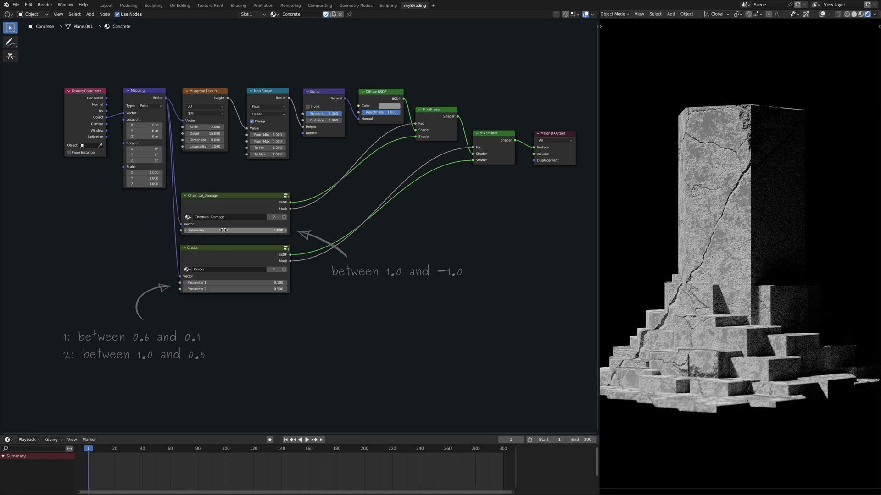
pyautogui.press('i')
pyautogui.click(225, 282)
pyautogui.write('0.6')
pyautogui.press('Tab')
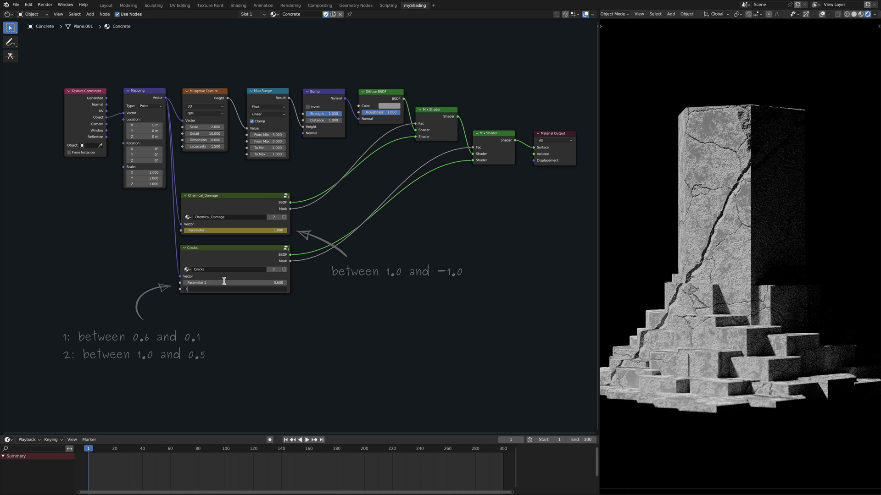
pyautogui.write('1')
pyautogui.press('Return')
pyautogui.press('i')
pyautogui.press('i')
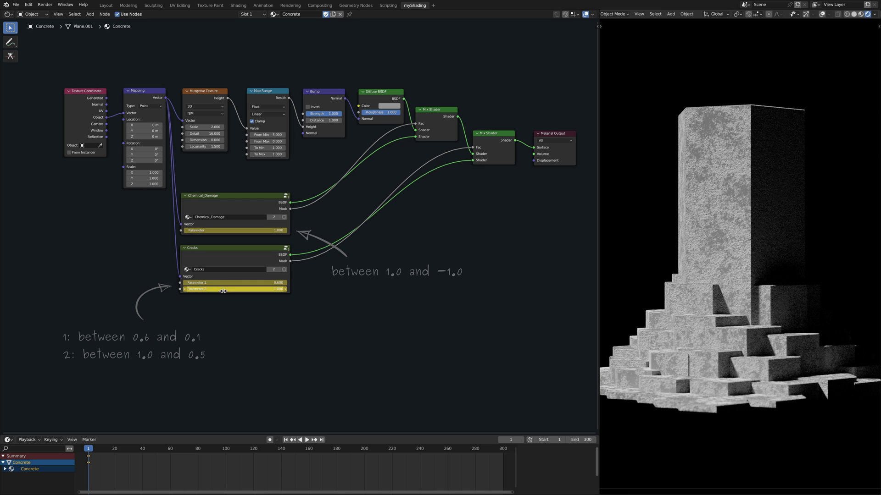
# - On frame 120, keyframe Chemical_Damage's Parameter at -1, Cracks' Parameter 1 at 0.1 and Parameter 2 at 0.5
pyautogui.click(254, 451)
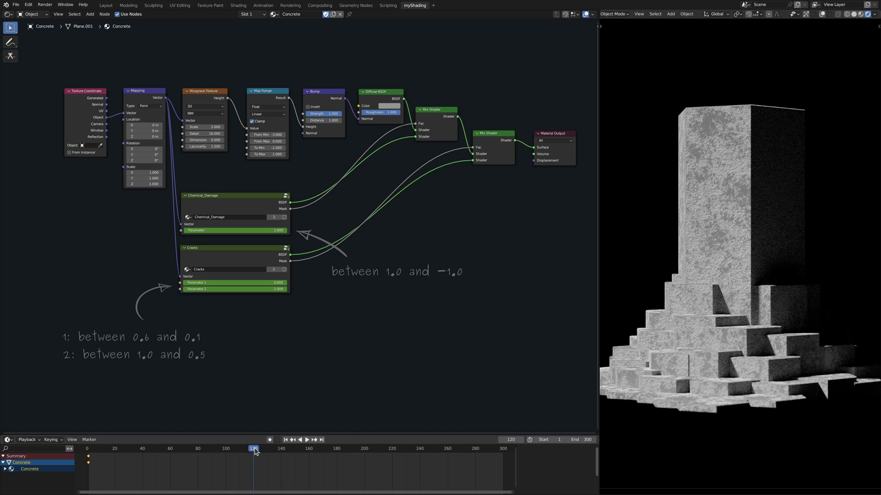
pyautogui.click(233, 230)
pyautogui.write('-1')
pyautogui.press('Return')
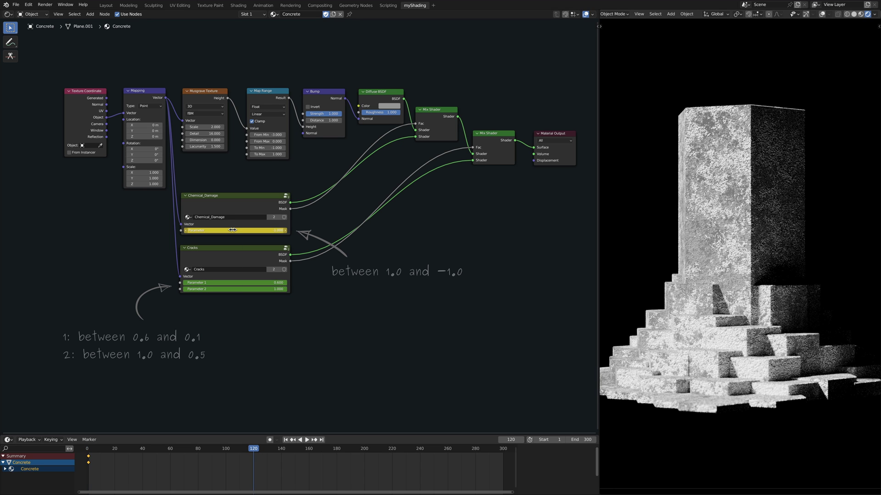
pyautogui.click(229, 281)
pyautogui.write('0.1')
pyautogui.press('Tab')
pyautogui.write('0.5')
pyautogui.press('Return')
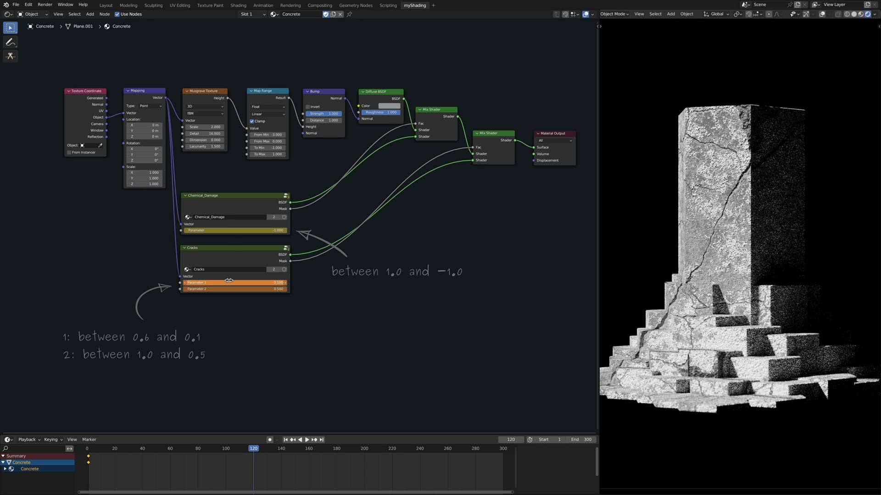
pyautogui.press('i')
pyautogui.press('i')
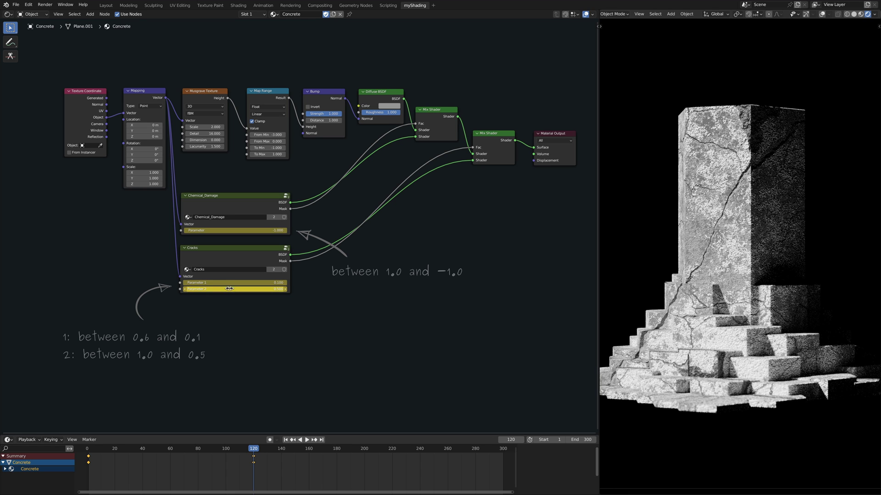
# - Play the damage animation from the first frame
pyautogui.hotkey('shift', 'Left')
pyautogui.press('space')
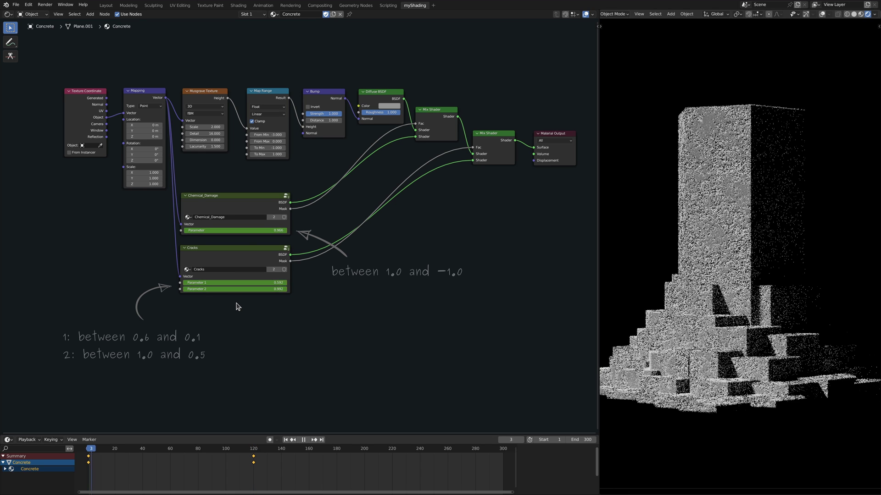